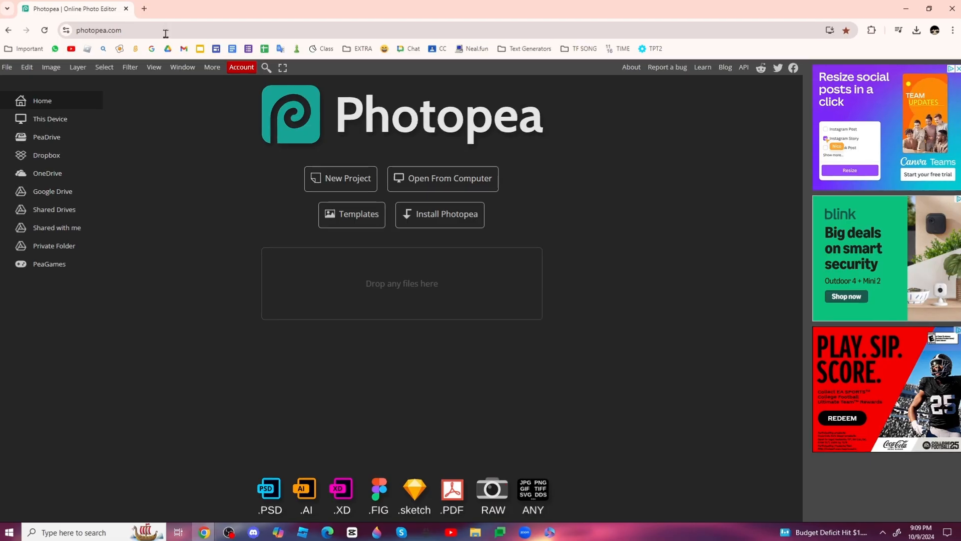
Switch the browser showing photopea.com to full screen
{"action": "left_click", "coordinate": [467, 110]}
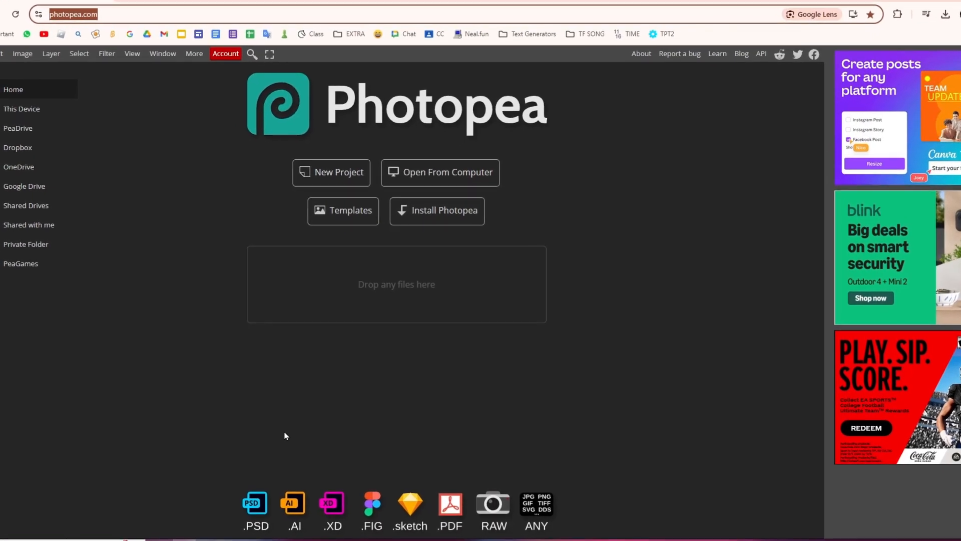
{"action": "key", "text": "F11"}
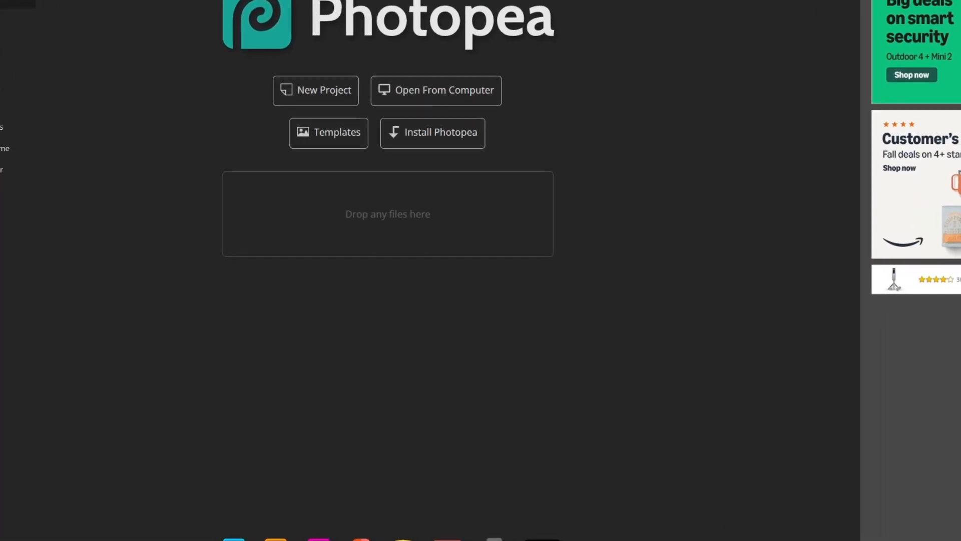
Start a new project named 'Hi', trying centimetres and inches before returning to pixels
{"action": "left_click", "coordinate": [328, 92]}
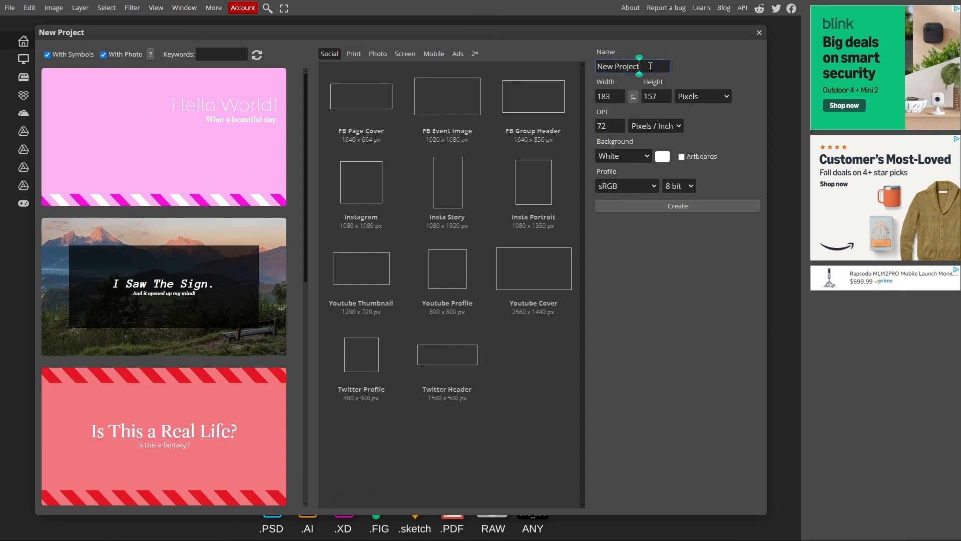
{"action": "key", "text": "ctrl+a"}
{"action": "type", "text": "Hi"}
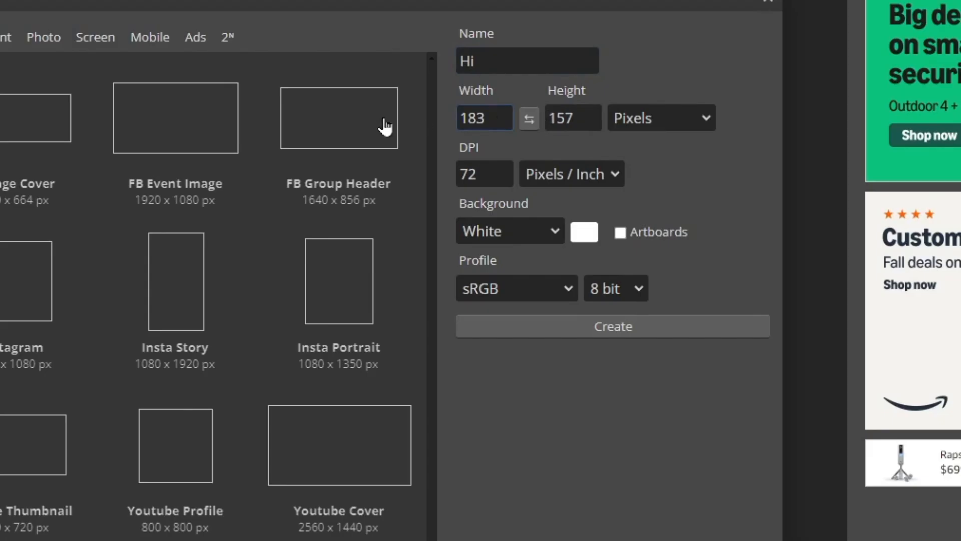
{"action": "left_click", "coordinate": [686, 118]}
{"action": "left_click", "coordinate": [676, 119]}
{"action": "left_click", "coordinate": [675, 121]}
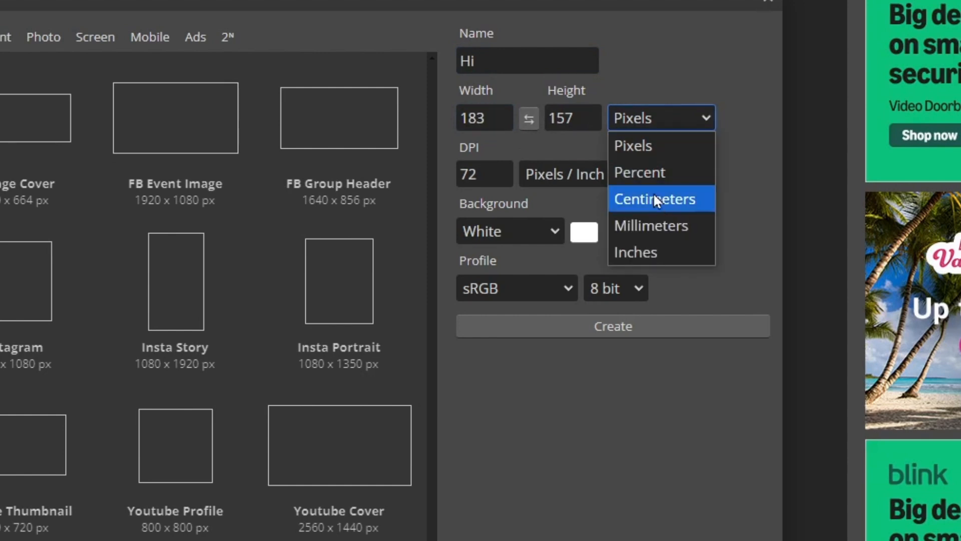
{"action": "left_click", "coordinate": [654, 199]}
{"action": "left_click", "coordinate": [663, 123]}
{"action": "left_click", "coordinate": [661, 252]}
{"action": "left_click", "coordinate": [661, 119]}
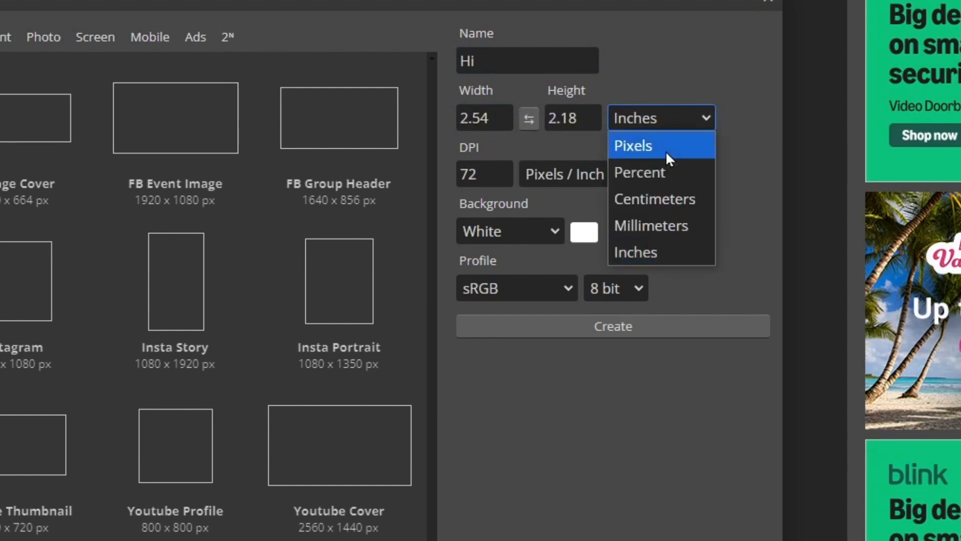
{"action": "left_click", "coordinate": [666, 146]}
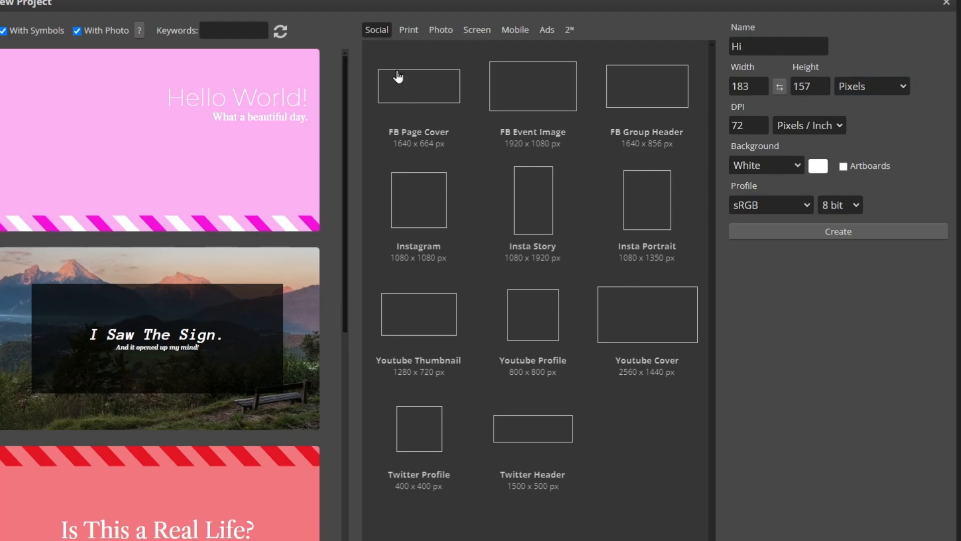
Choose the Social Youtube Cover preset (2560x1440) and create the document
{"action": "left_click", "coordinate": [420, 32]}
{"action": "left_click", "coordinate": [450, 35]}
{"action": "left_click", "coordinate": [483, 33]}
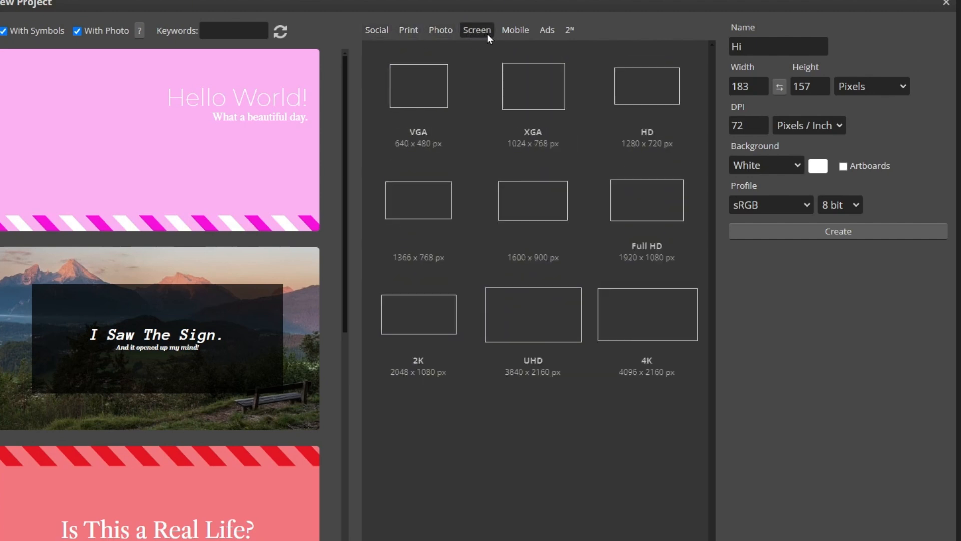
{"action": "left_click", "coordinate": [378, 31]}
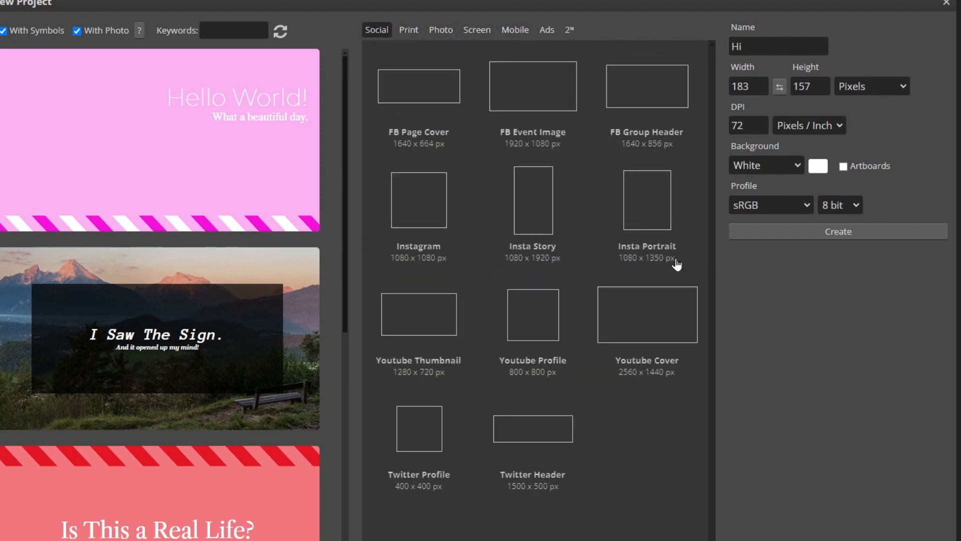
{"action": "left_click", "coordinate": [647, 315]}
{"action": "scroll", "coordinate": [181, 276], "scroll_direction": "down", "scroll_amount": 10}
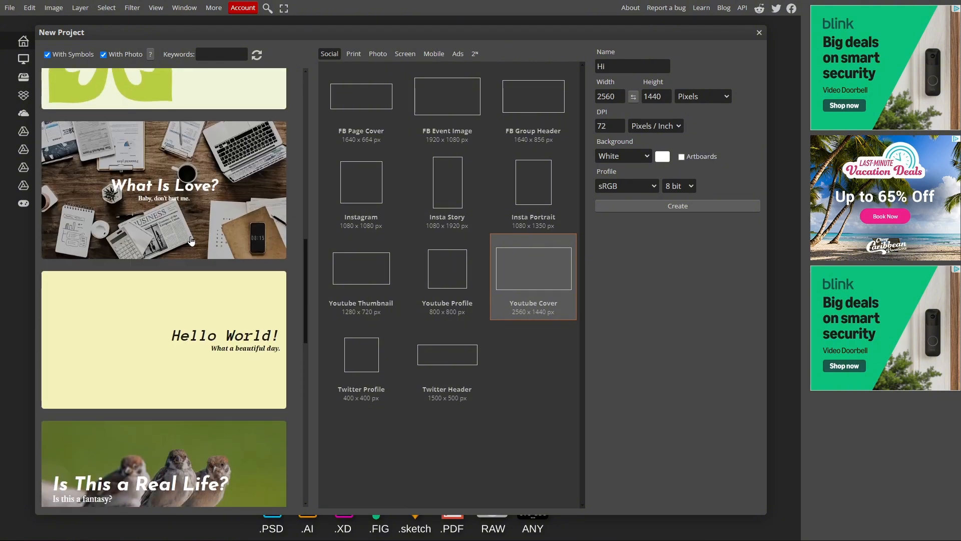
{"action": "scroll", "coordinate": [191, 240], "scroll_direction": "down", "scroll_amount": 10}
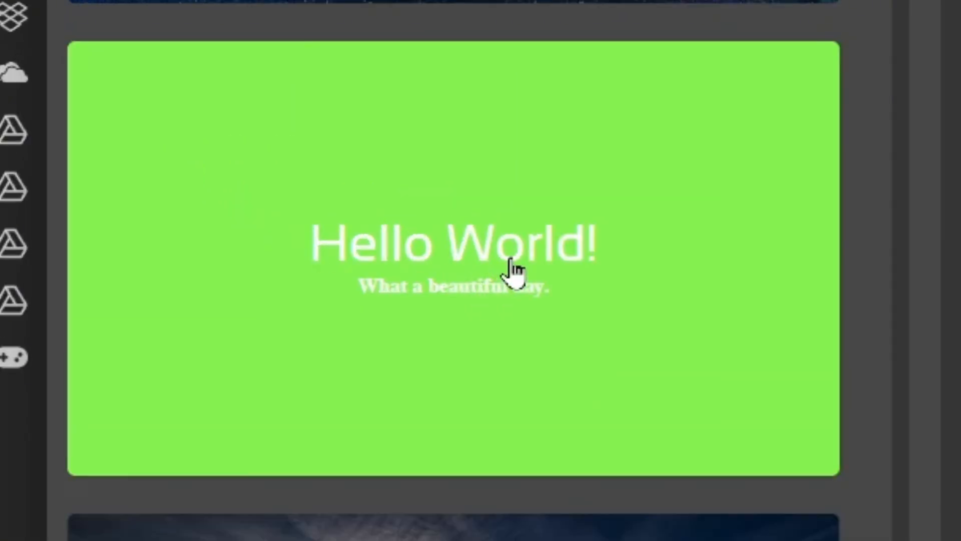
{"action": "scroll", "coordinate": [400, 191], "scroll_direction": "down", "scroll_amount": 10}
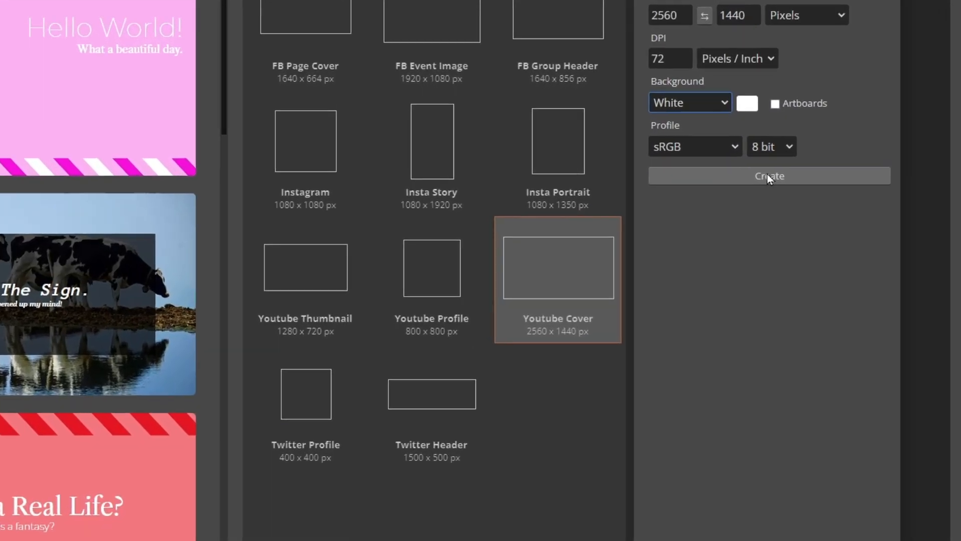
{"action": "left_click", "coordinate": [767, 176]}
Hide the Background layer, then show it again
{"action": "left_click", "coordinate": [189, 270]}
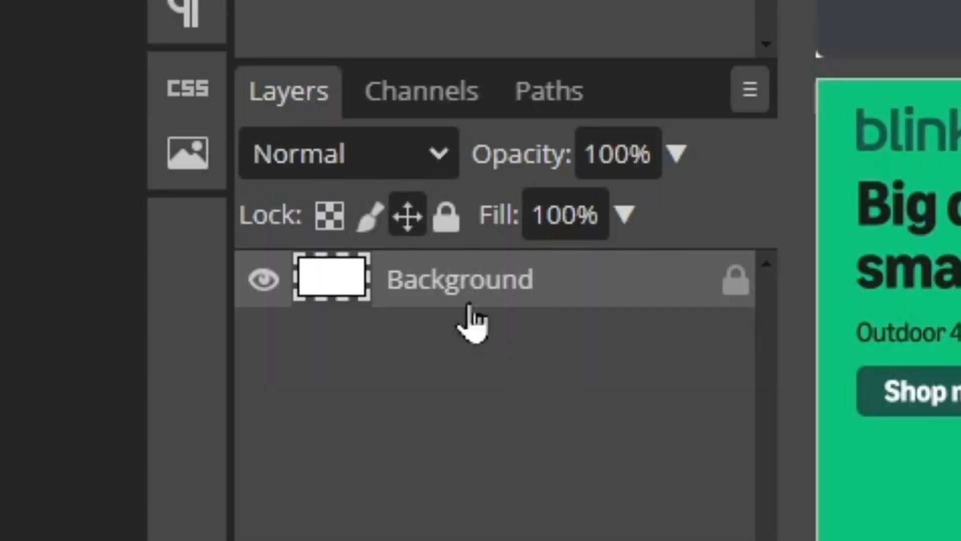
{"action": "left_click", "coordinate": [264, 280]}
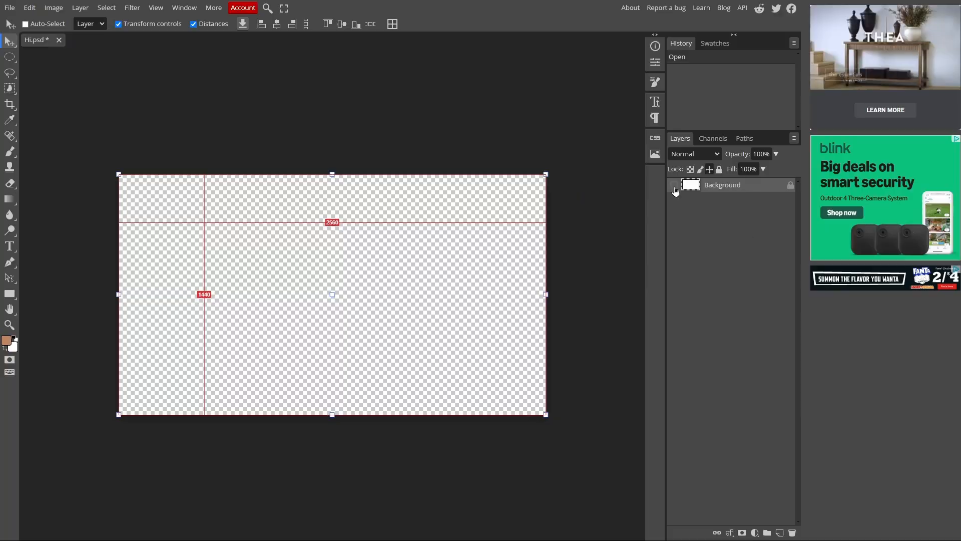
{"action": "left_click", "coordinate": [674, 187]}
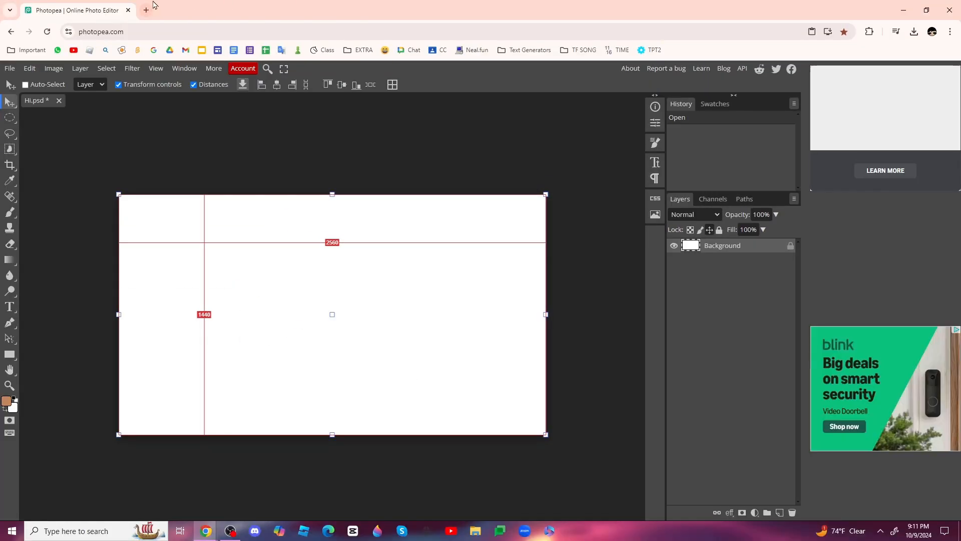
Search the web for 'cat pong' and paste a ginger cat photo into the document
{"action": "left_click", "coordinate": [151, 7]}
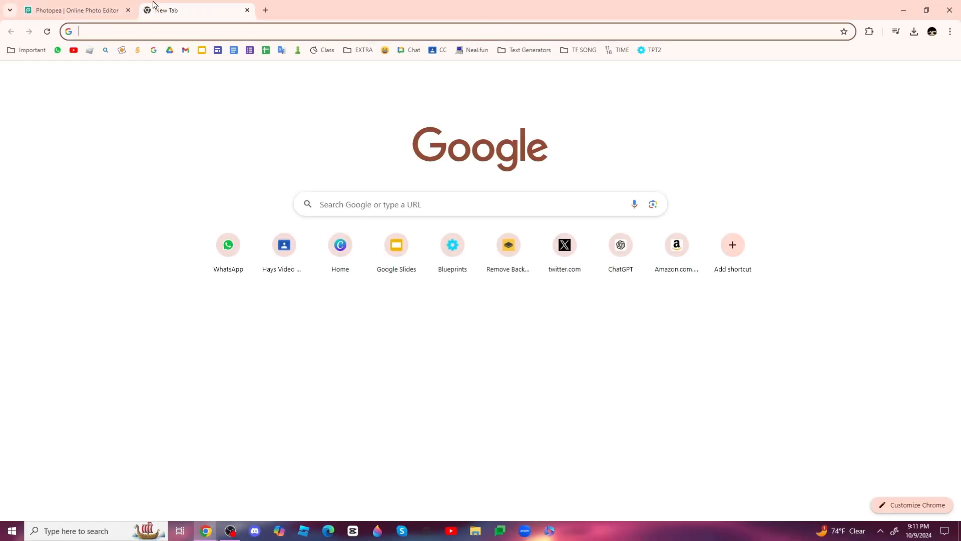
{"action": "type", "text": "cat pong"}
{"action": "key", "text": "Return"}
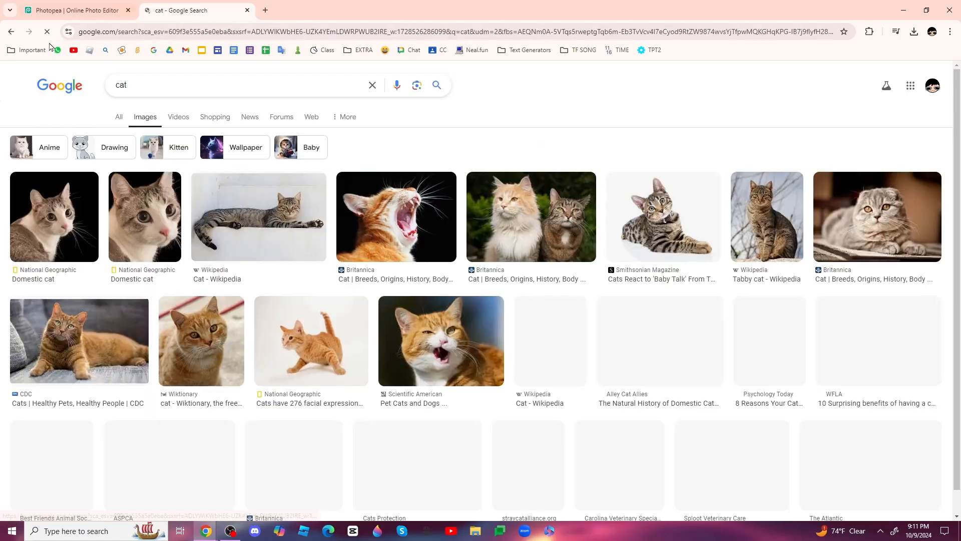
{"action": "scroll", "coordinate": [551, 300], "scroll_direction": "down", "scroll_amount": 3}
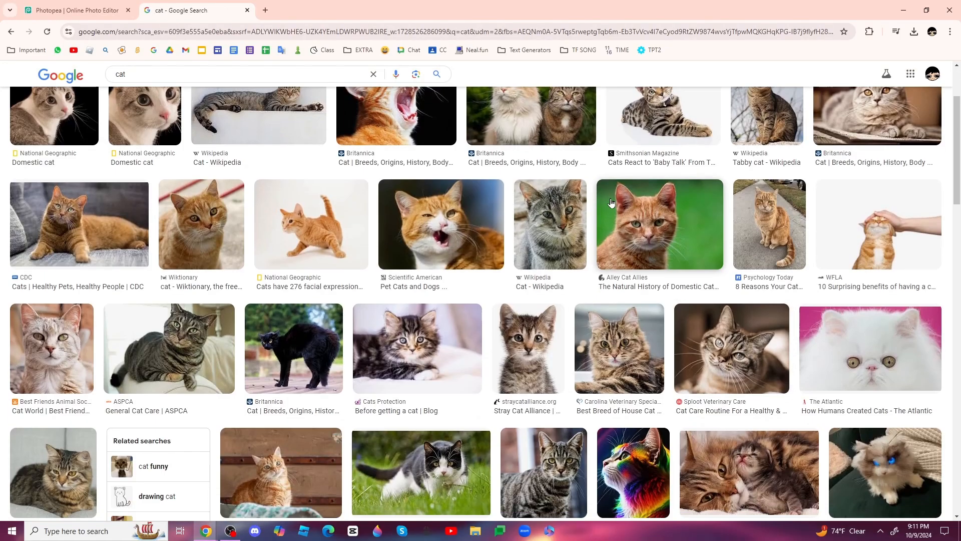
{"action": "left_click", "coordinate": [660, 225]}
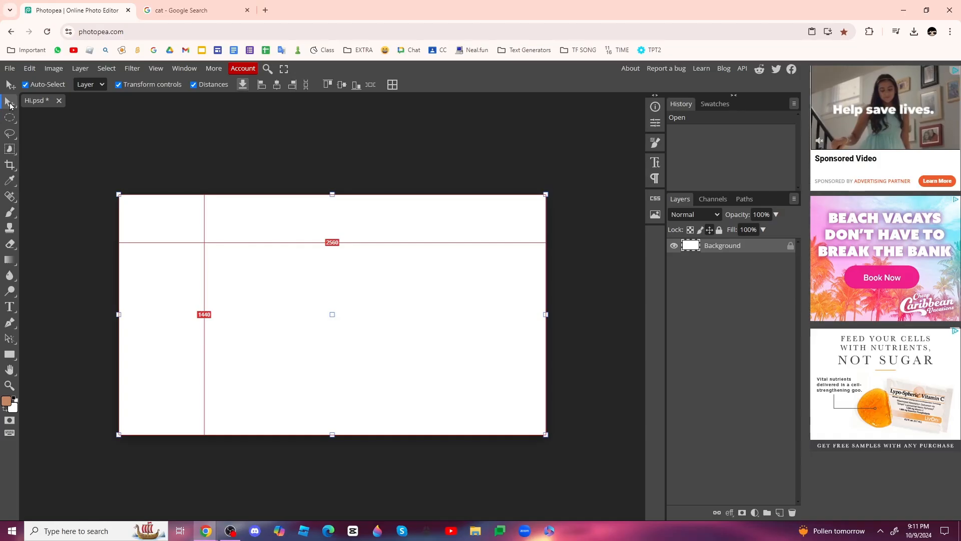
{"action": "key", "text": "ctrl+v"}
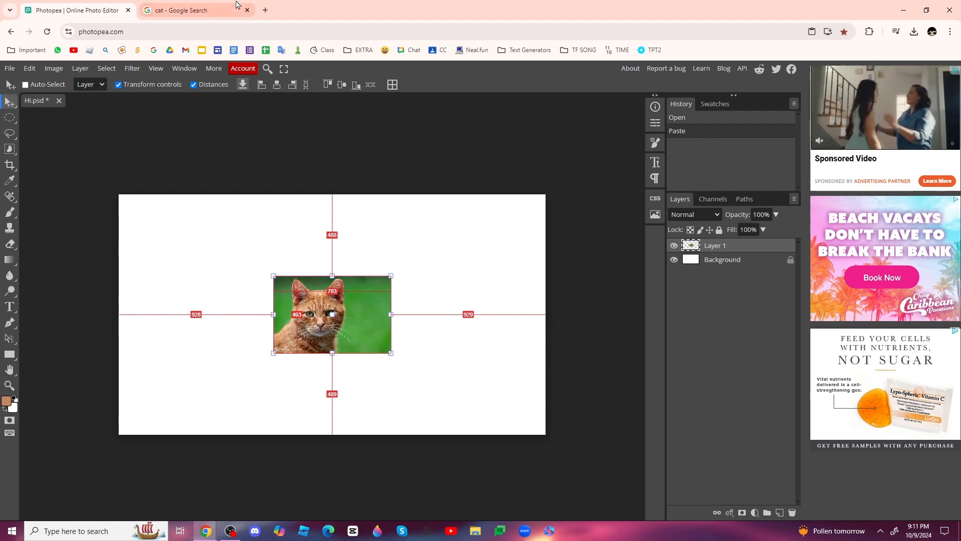
Move and scale the cat photo to 378.04% to cover the canvas, then toggle its visibility
{"action": "key", "text": "F11"}
{"action": "left_click_drag", "start_coordinate": [389, 242], "coordinate": [382, 245]}
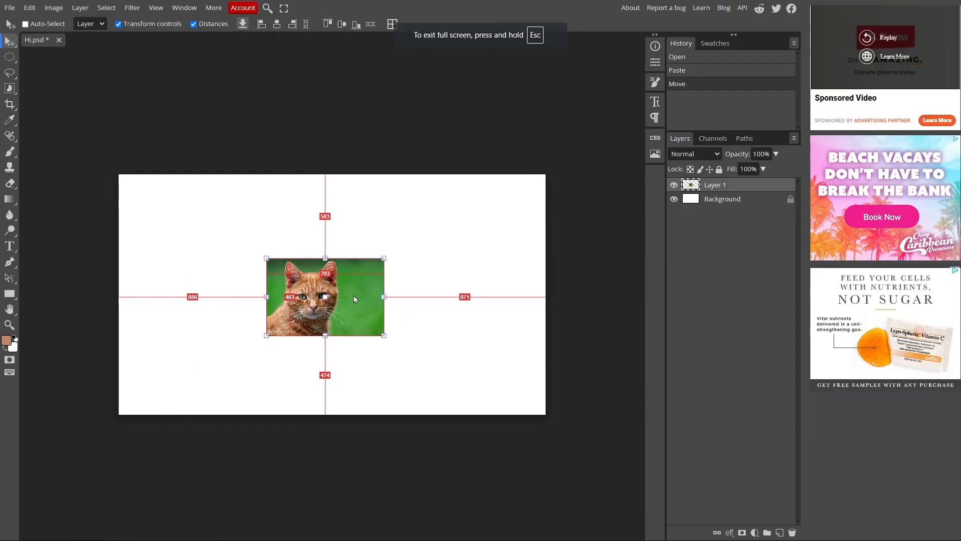
{"action": "left_click_drag", "start_coordinate": [338, 288], "coordinate": [275, 389]}
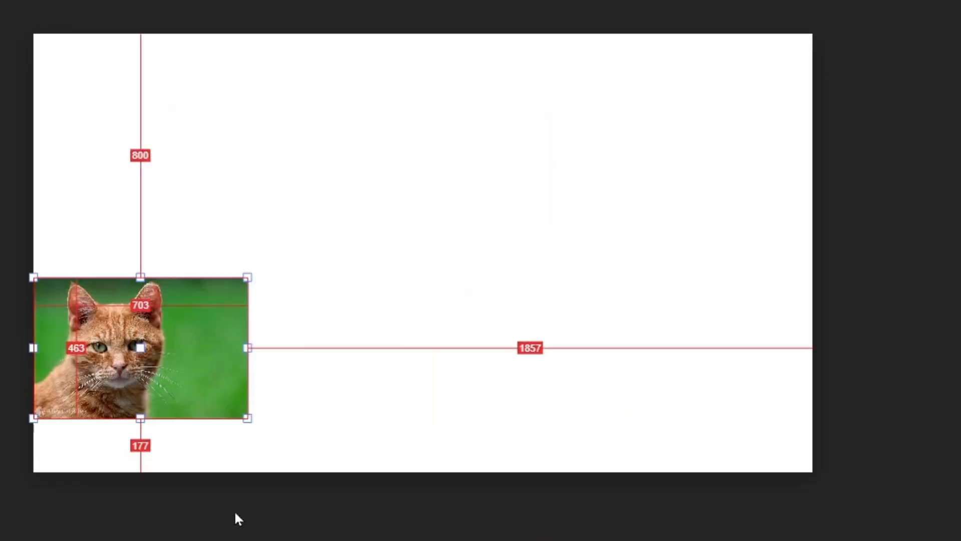
{"action": "left_click_drag", "start_coordinate": [502, 408], "coordinate": [540, 314]}
{"action": "left_click_drag", "start_coordinate": [660, 275], "coordinate": [960, 478]}
{"action": "left_click_drag", "start_coordinate": [457, 379], "coordinate": [328, 313]}
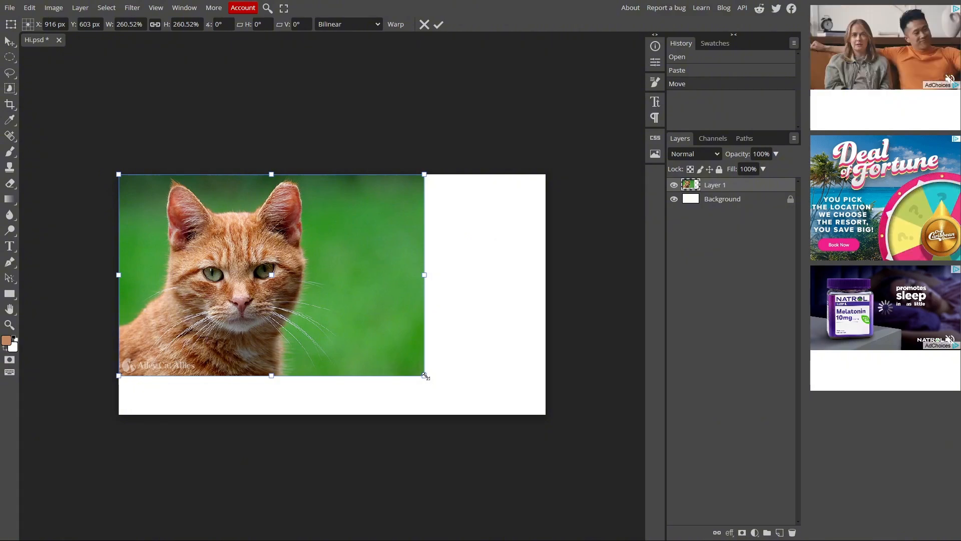
{"action": "left_click_drag", "start_coordinate": [424, 375], "coordinate": [619, 492]}
{"action": "left_click_drag", "start_coordinate": [438, 379], "coordinate": [423, 353]}
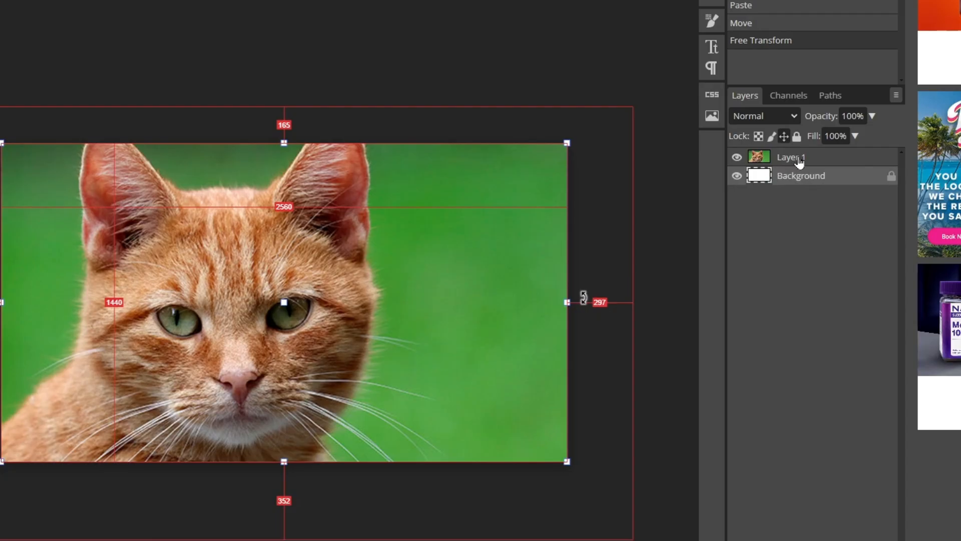
{"action": "left_click", "coordinate": [542, 188]}
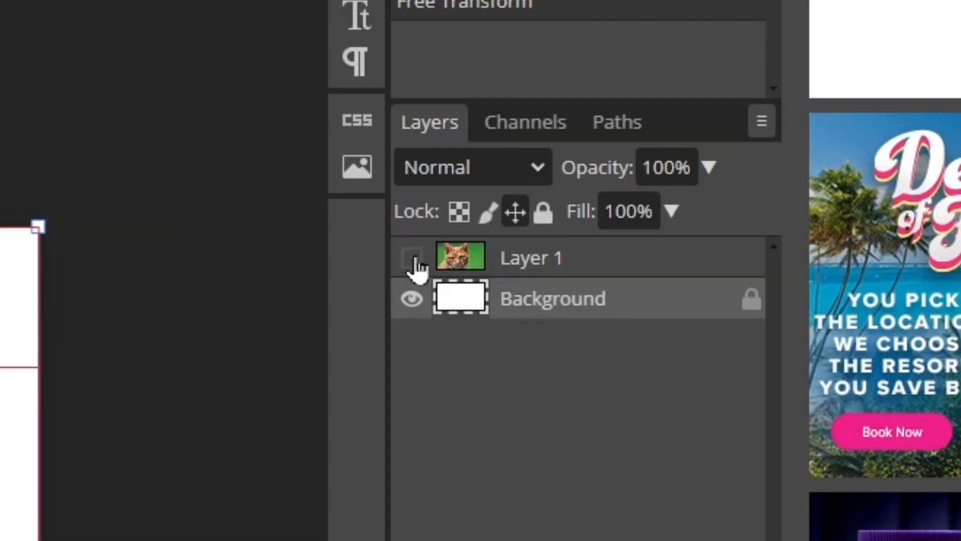
{"action": "left_click", "coordinate": [415, 264]}
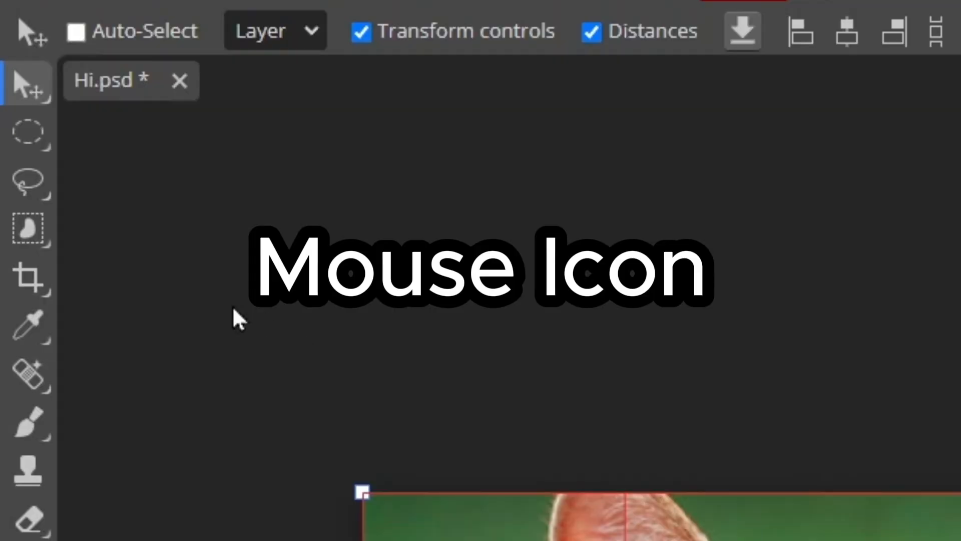
Open the selection tool flyout and switch from Ellipse Select to Rectangle Select
{"action": "right_click", "coordinate": [18, 97]}
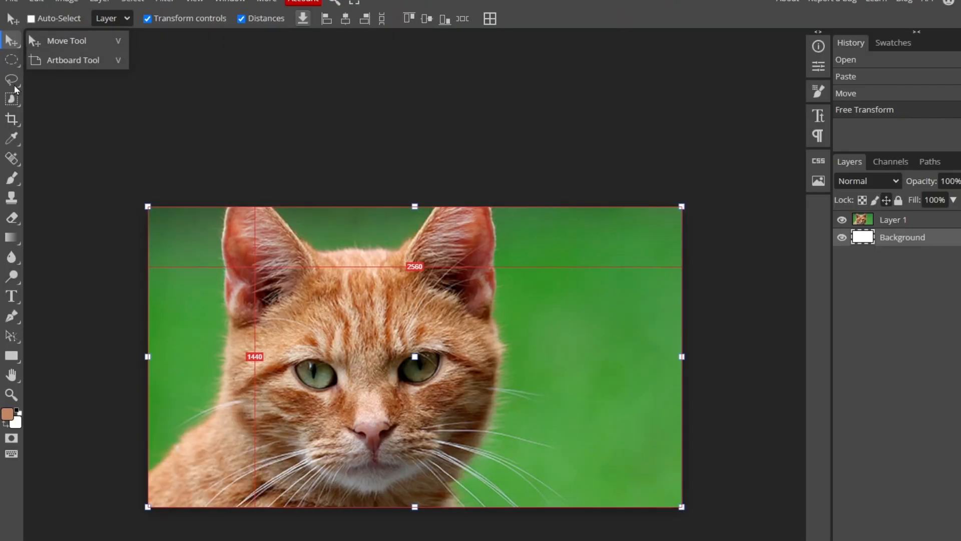
{"action": "left_click", "coordinate": [17, 43]}
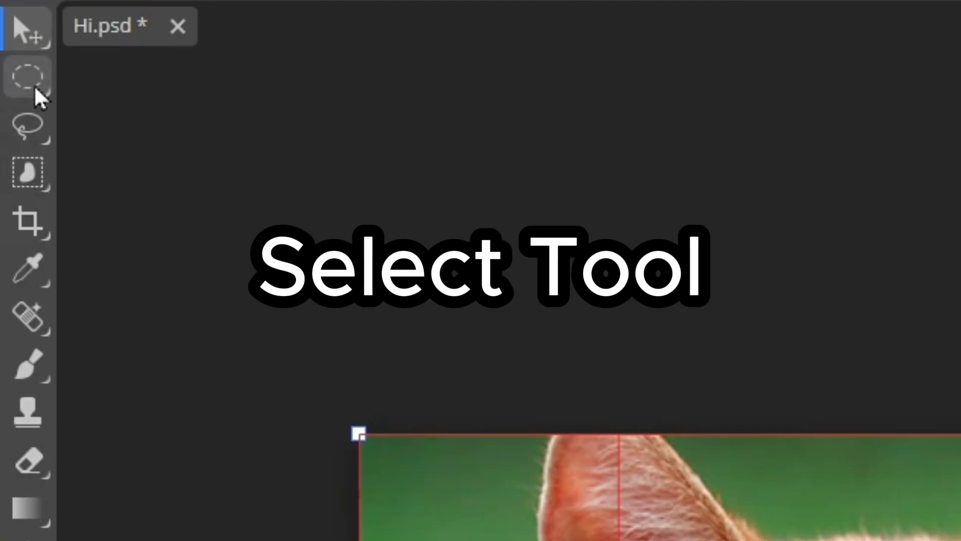
{"action": "left_click", "coordinate": [15, 64]}
{"action": "left_click", "coordinate": [15, 65]}
{"action": "left_click", "coordinate": [196, 83]}
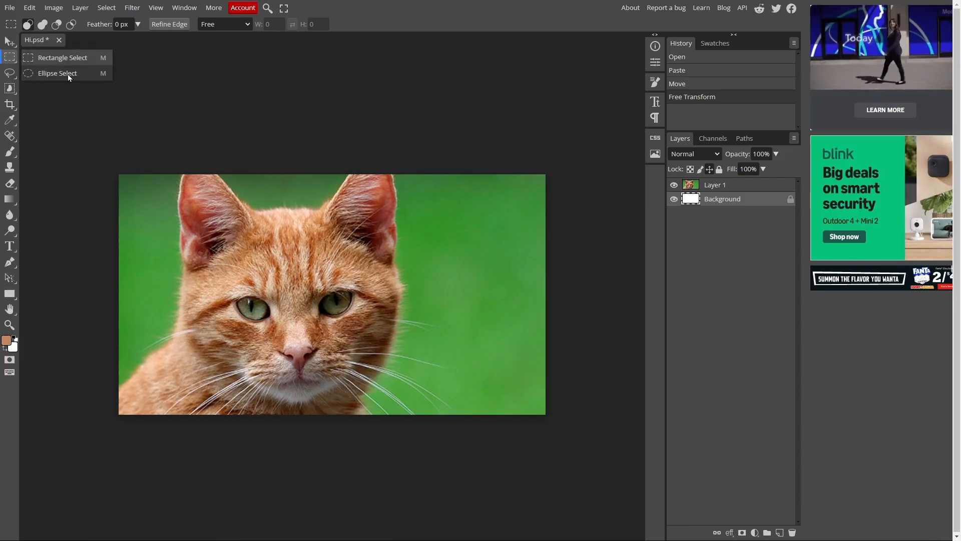
{"action": "left_click", "coordinate": [67, 74]}
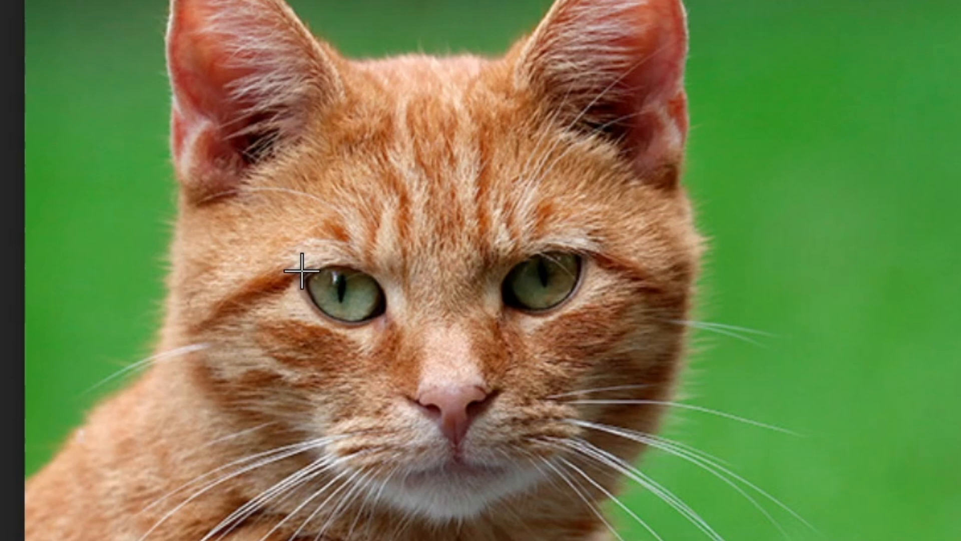
{"action": "left_click_drag", "start_coordinate": [301, 271], "coordinate": [885, 299]}
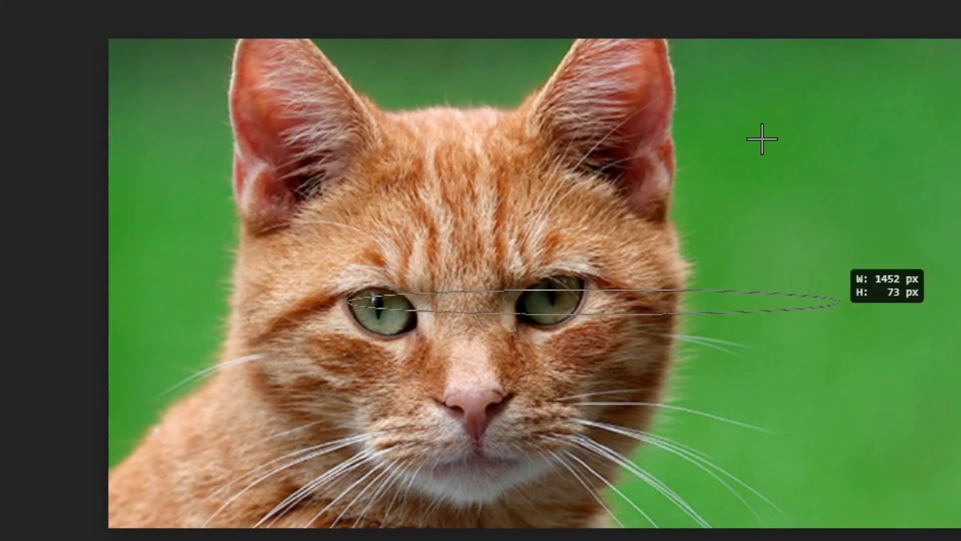
{"action": "left_click_drag", "start_coordinate": [762, 139], "coordinate": [418, 338]}
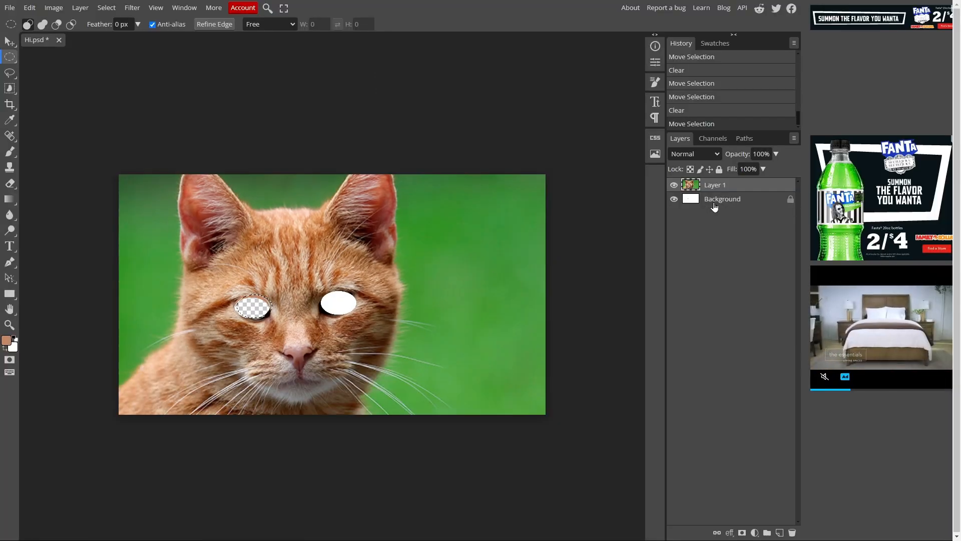
{"action": "left_click", "coordinate": [827, 180]}
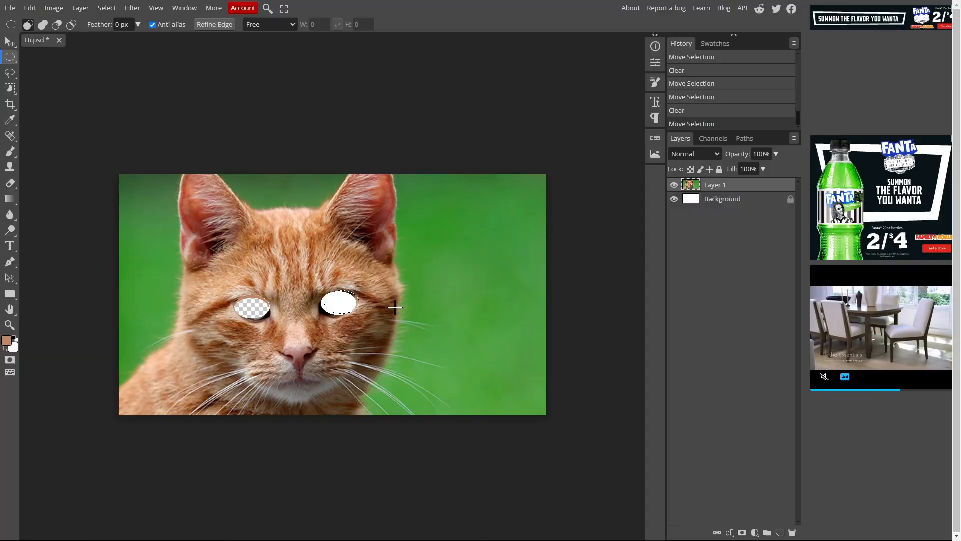
{"action": "key", "text": "ctrl+z"}
{"action": "key", "text": "ctrl+z"}
{"action": "key", "text": "ctrl+z"}
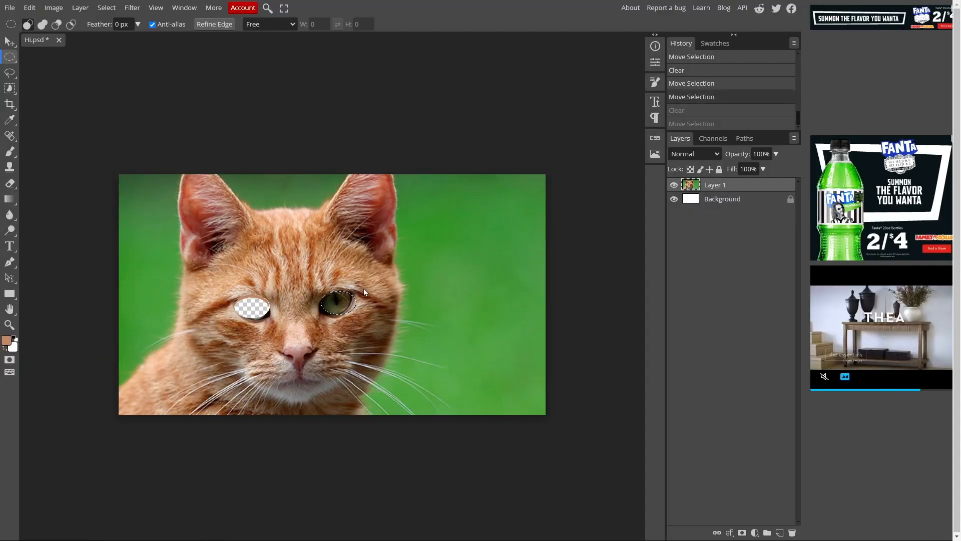
{"action": "key", "text": "ctrl+z"}
{"action": "key", "text": "ctrl+z"}
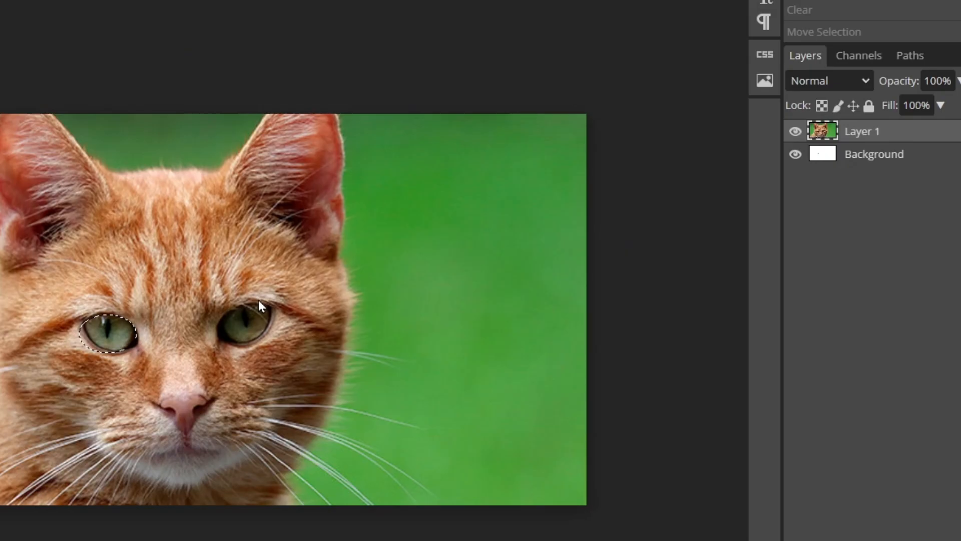
{"action": "key", "text": "ctrl+shift+z"}
{"action": "key", "text": "ctrl+z"}
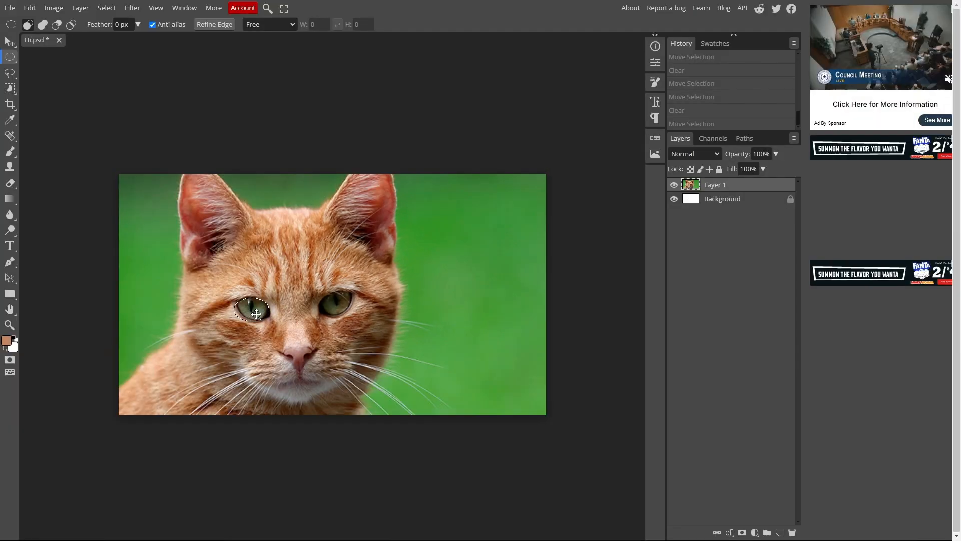
{"action": "right_click", "coordinate": [257, 314]}
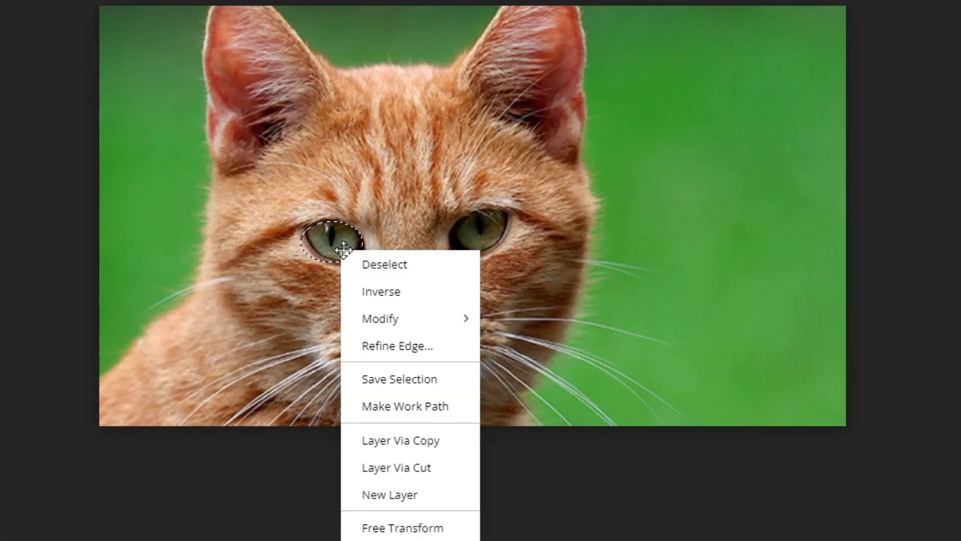
{"action": "left_click", "coordinate": [302, 328]}
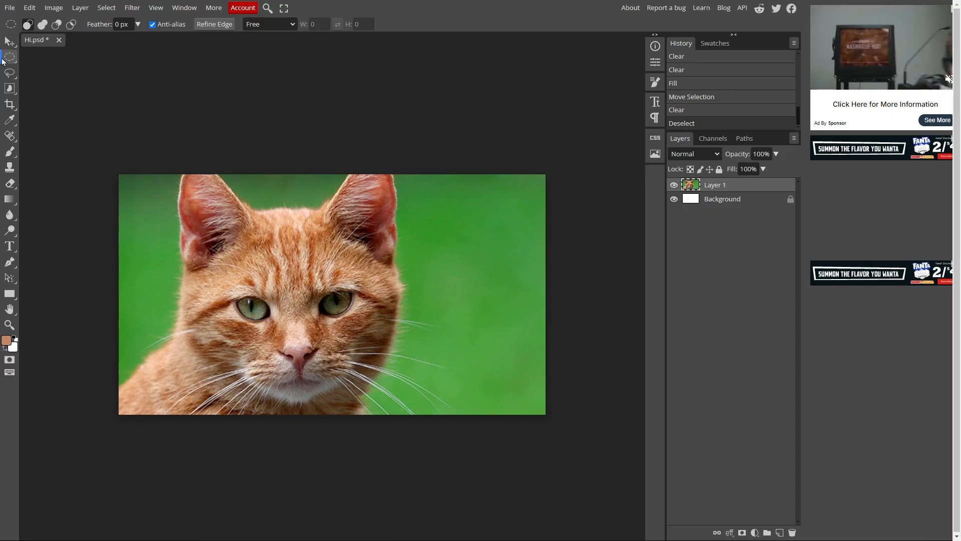
Select the green strip on the photo's right side with Rectangle Select and delete it
{"action": "right_click", "coordinate": [10, 57]}
{"action": "left_click", "coordinate": [55, 58]}
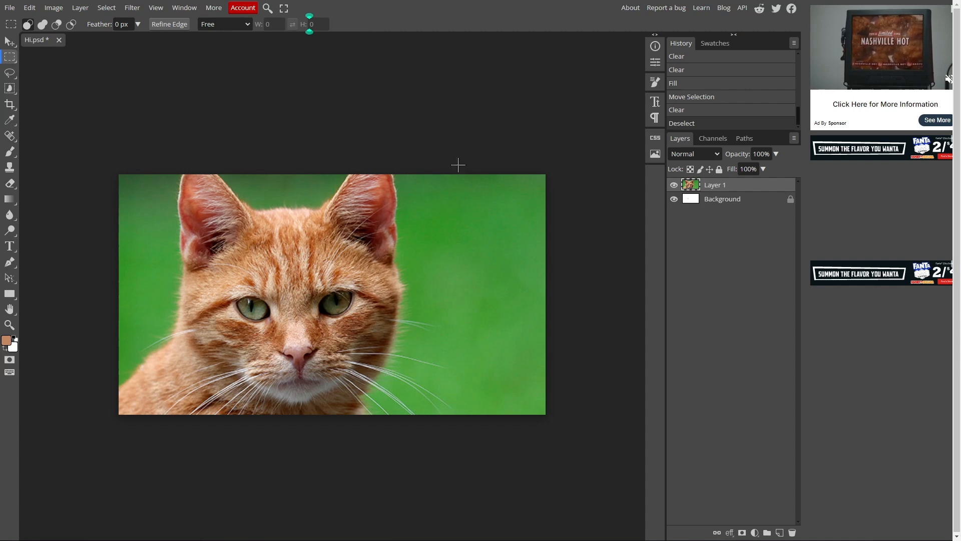
{"action": "left_click_drag", "start_coordinate": [593, 510], "coordinate": [596, 508]}
{"action": "key", "text": "Delete"}
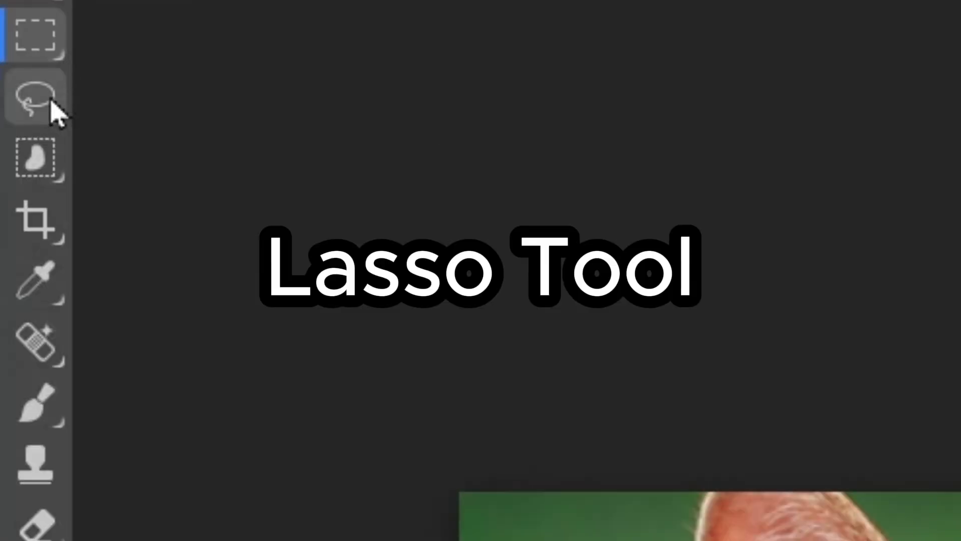
Trace a freehand Lasso selection around the cat
{"action": "left_click", "coordinate": [12, 74]}
{"action": "right_click", "coordinate": [51, 103]}
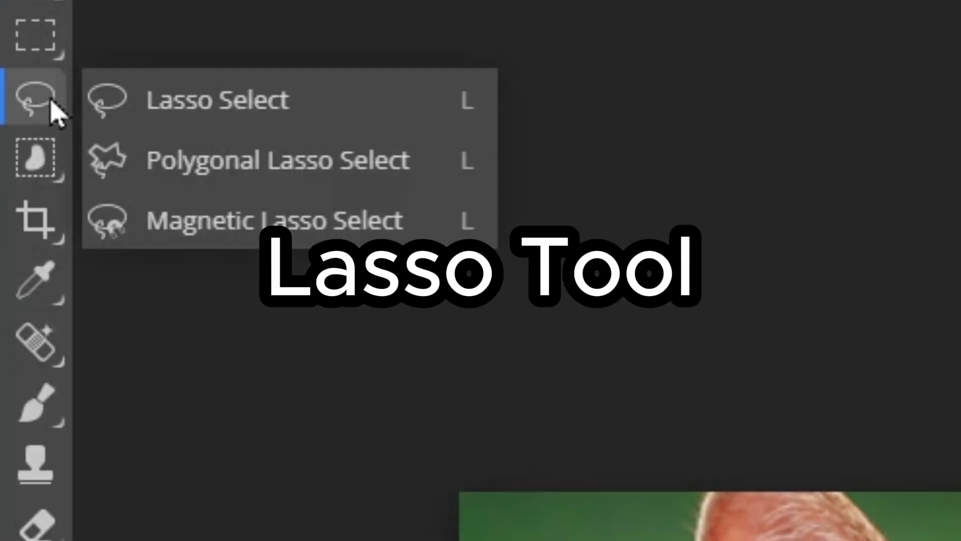
{"action": "left_click", "coordinate": [53, 47]}
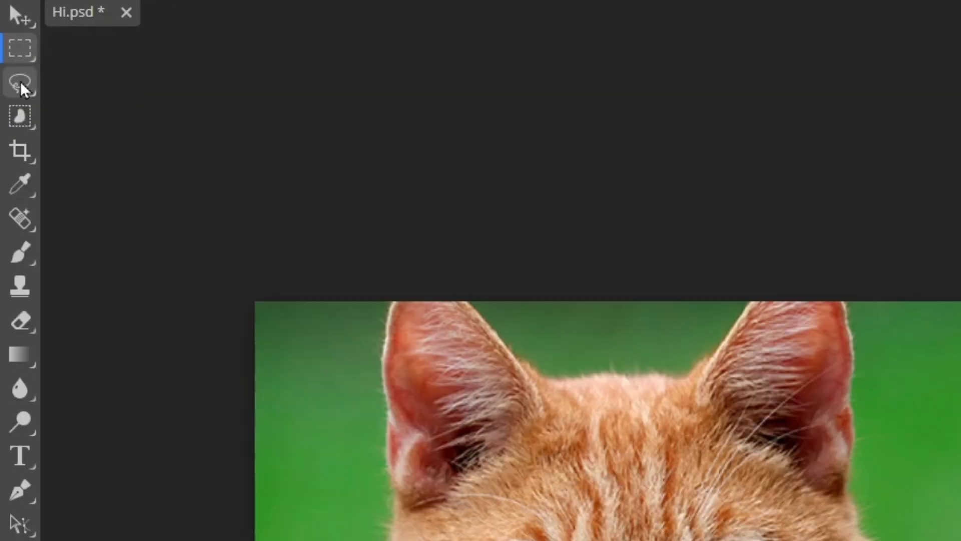
{"action": "right_click", "coordinate": [20, 83]}
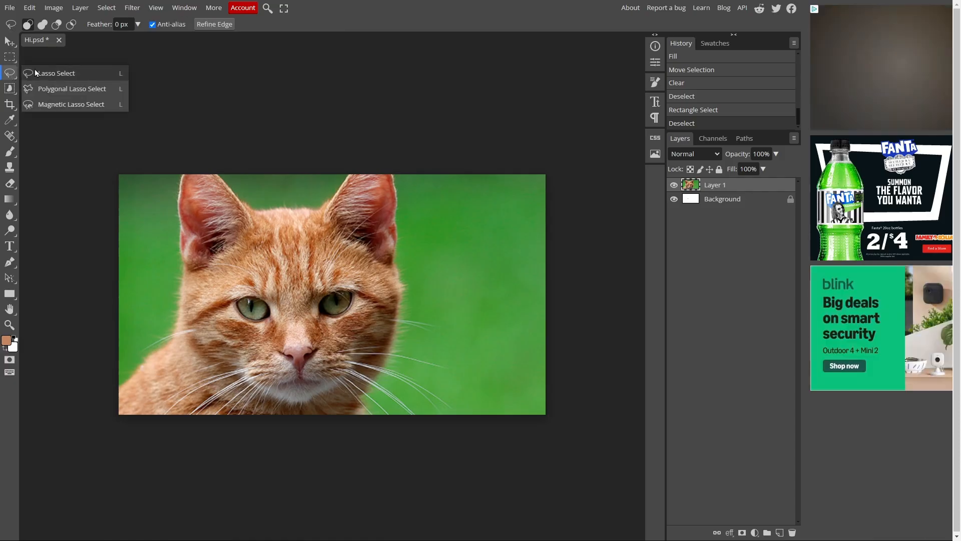
{"action": "left_click", "coordinate": [50, 73]}
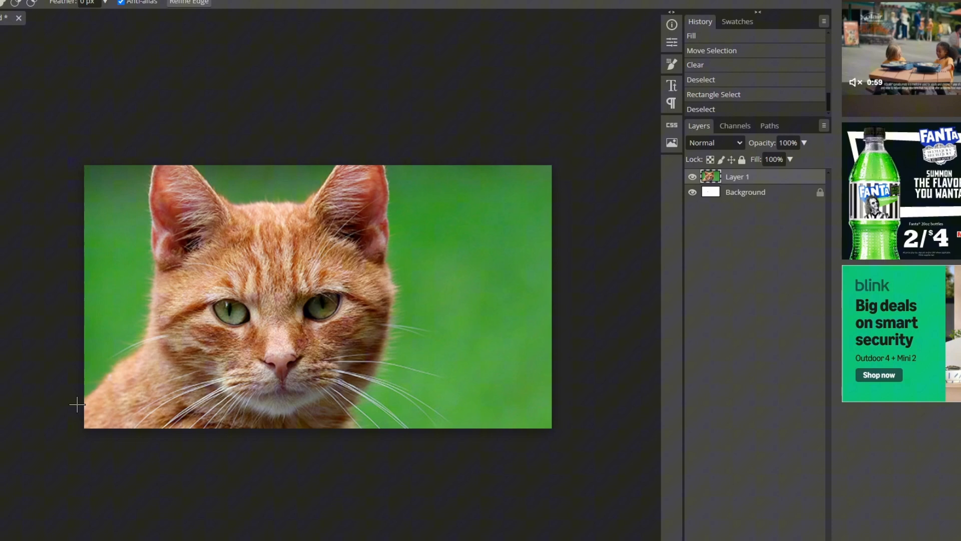
{"action": "left_click_drag", "start_coordinate": [113, 391], "coordinate": [139, 369]}
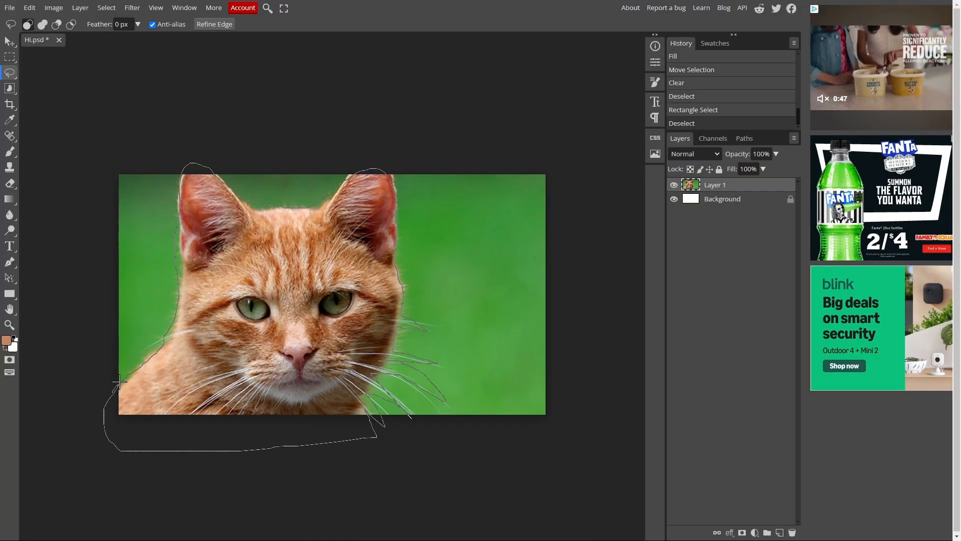
{"action": "left_click_drag", "start_coordinate": [60, 451], "coordinate": [55, 416]}
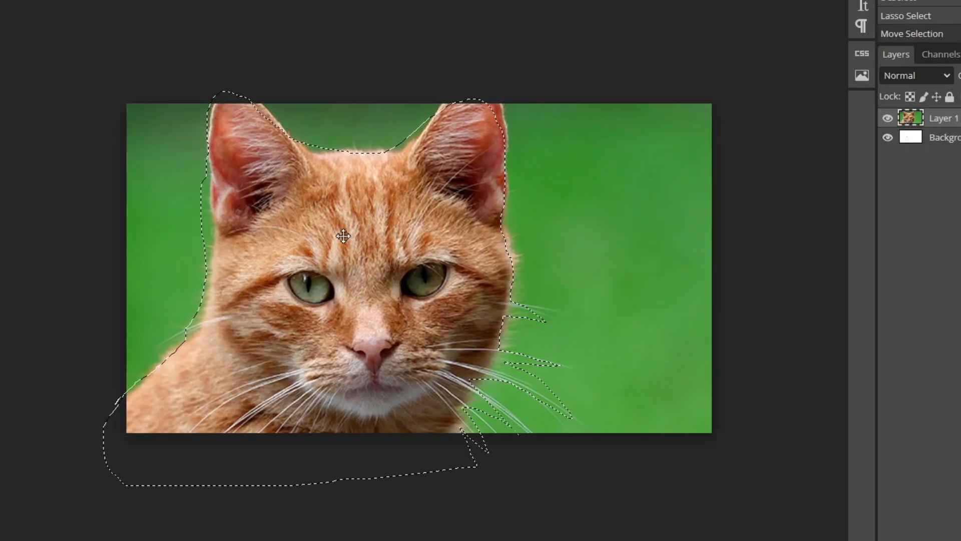
Fill the cat selection with orange and add a 3 px stroke around it
{"action": "right_click", "coordinate": [278, 268]}
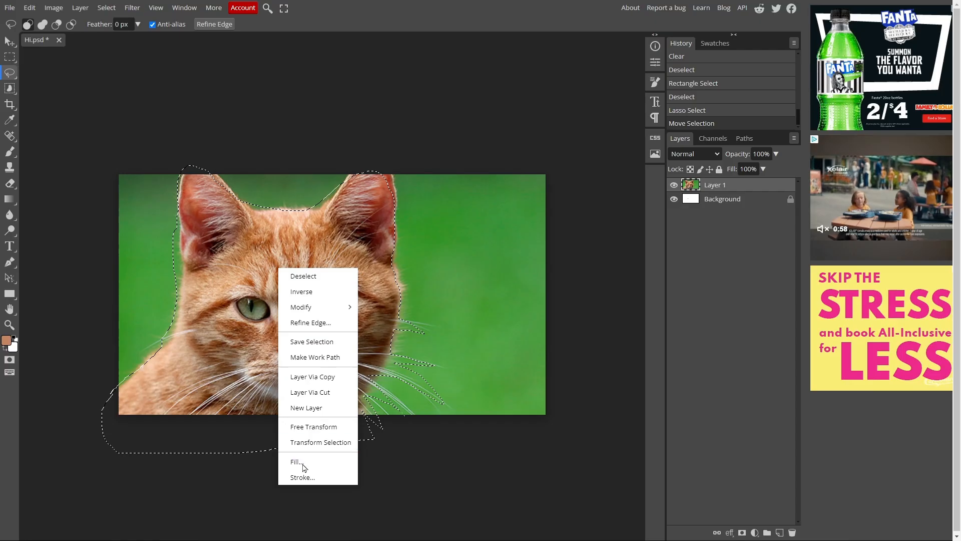
{"action": "left_click", "coordinate": [315, 462]}
{"action": "key", "text": "Return"}
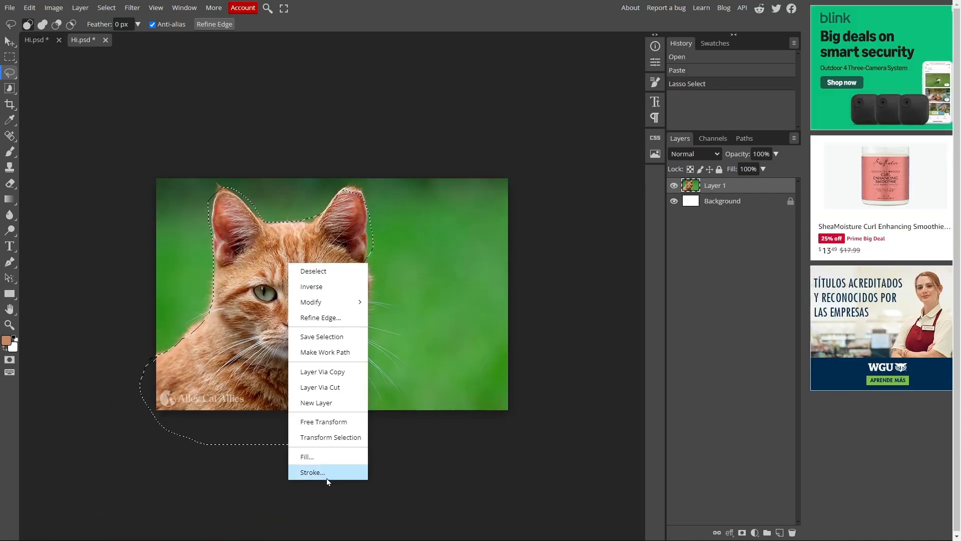
{"action": "left_click", "coordinate": [326, 473]}
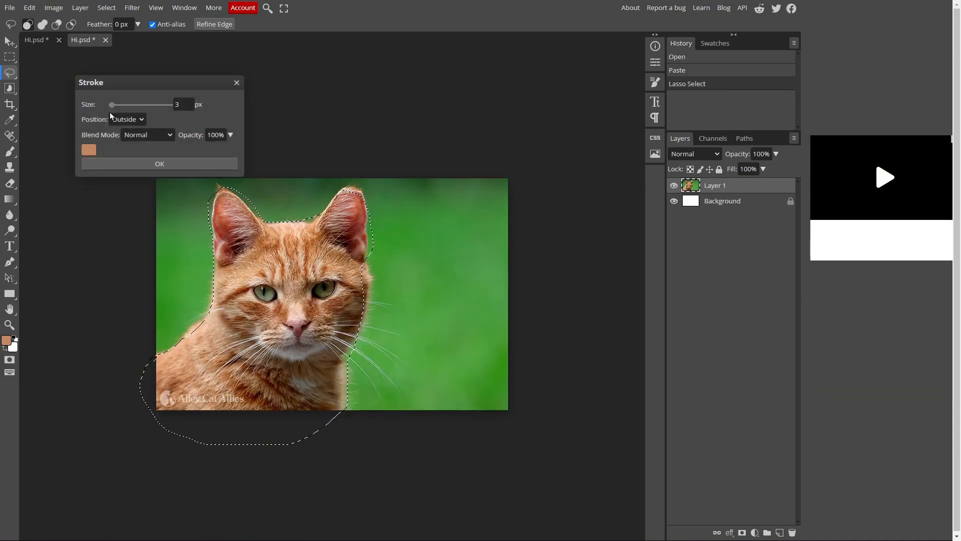
{"action": "left_click", "coordinate": [159, 164]}
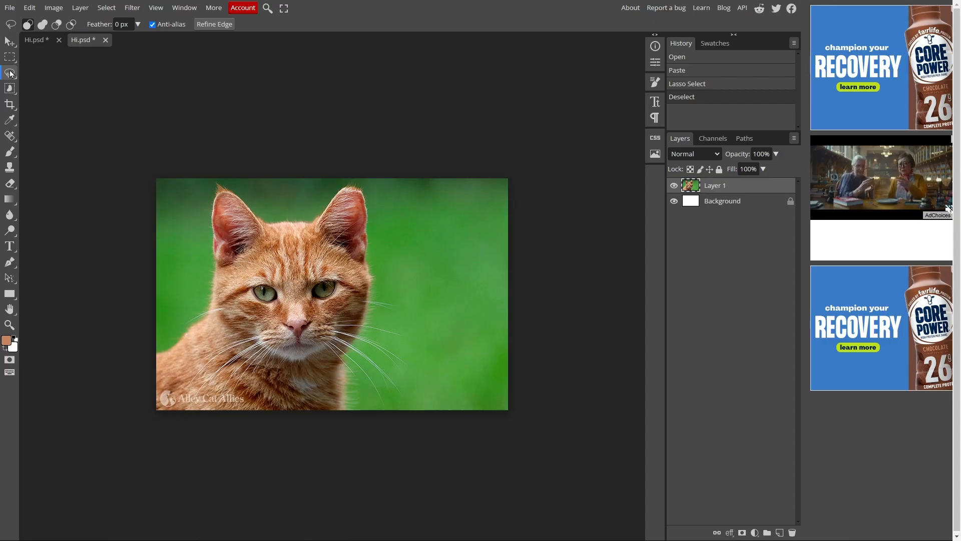
Try Polygonal Lasso with a point near the cat's right eye, then undo it
{"action": "right_click", "coordinate": [10, 73]}
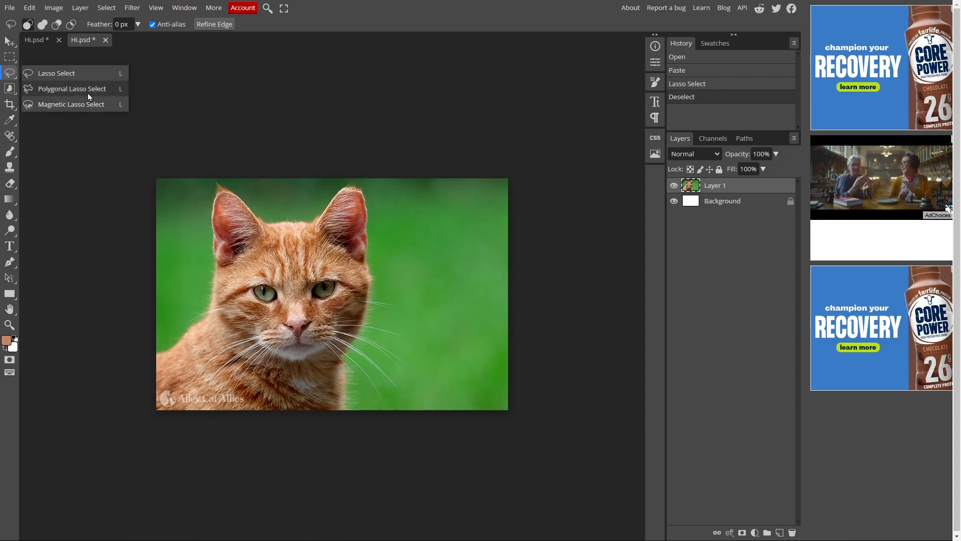
{"action": "left_click", "coordinate": [88, 90]}
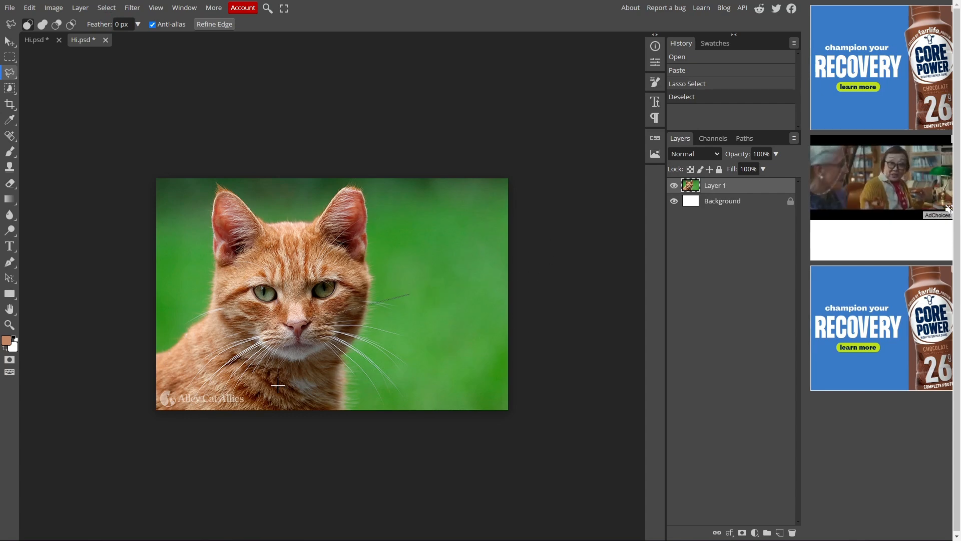
{"action": "left_click", "coordinate": [312, 289]}
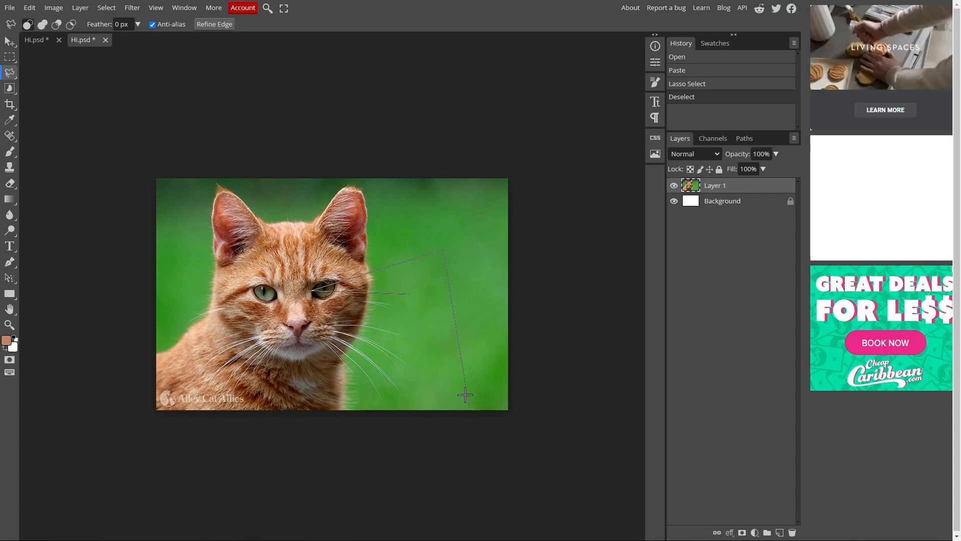
{"action": "key", "text": "ctrl+z"}
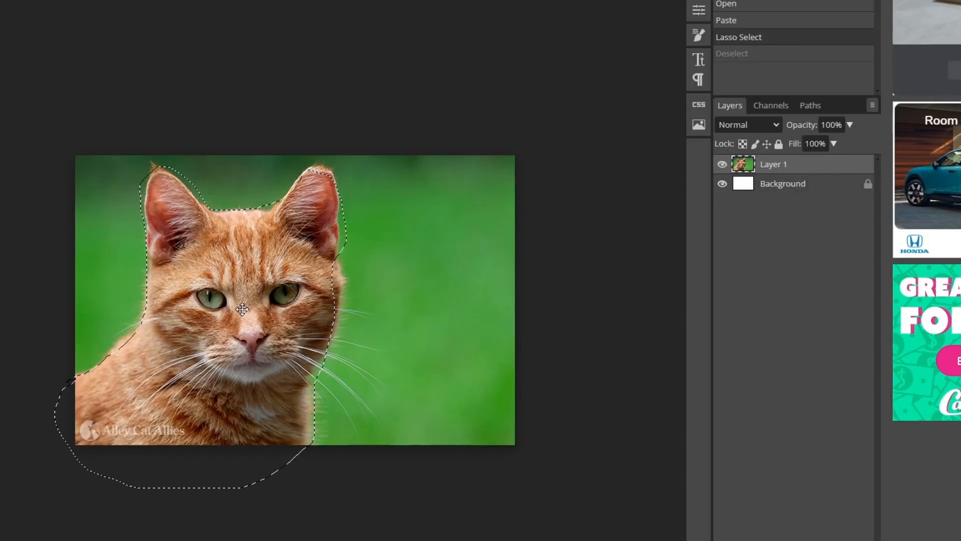
{"action": "right_click", "coordinate": [242, 309]}
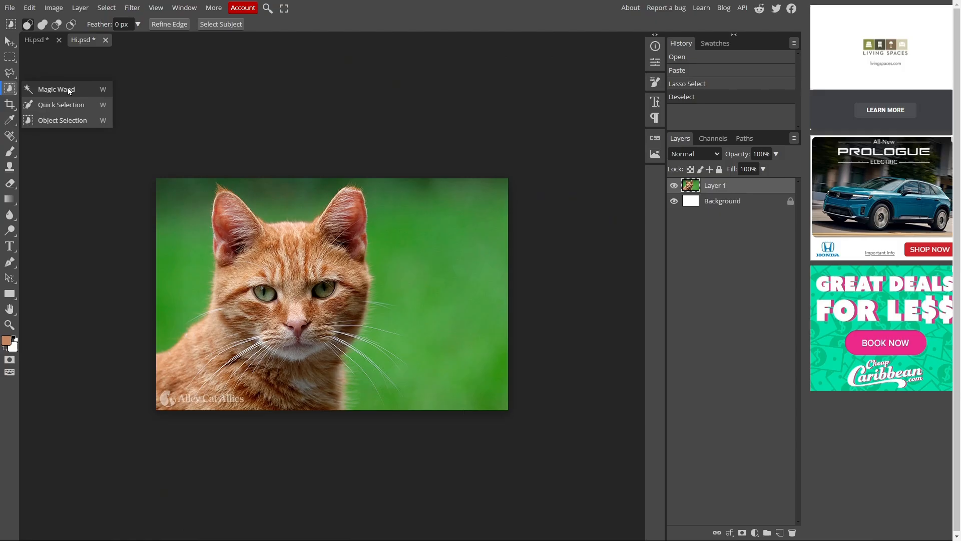
Magic Wand-select green backdrop patches with a wider tolerance and clear them with Delete
{"action": "left_click", "coordinate": [215, 106]}
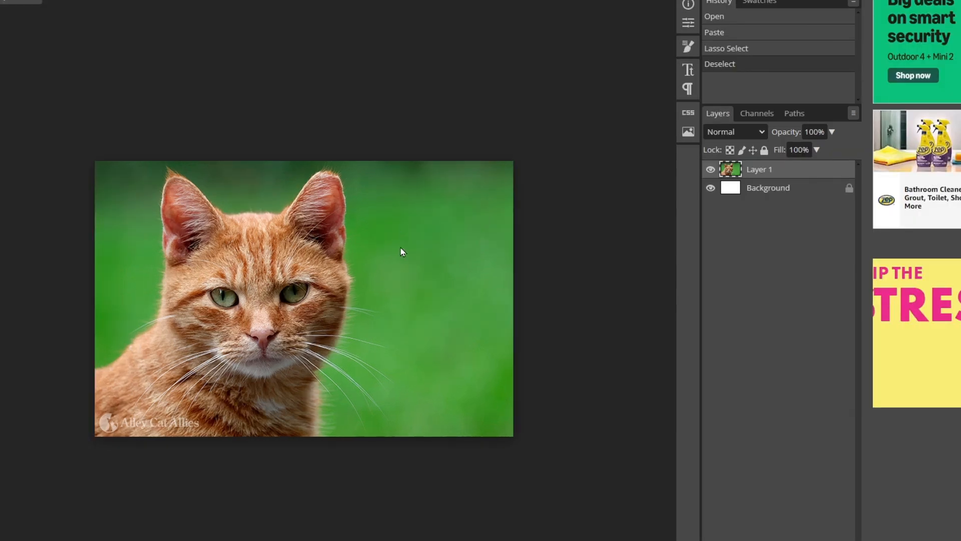
{"action": "left_click", "coordinate": [414, 251]}
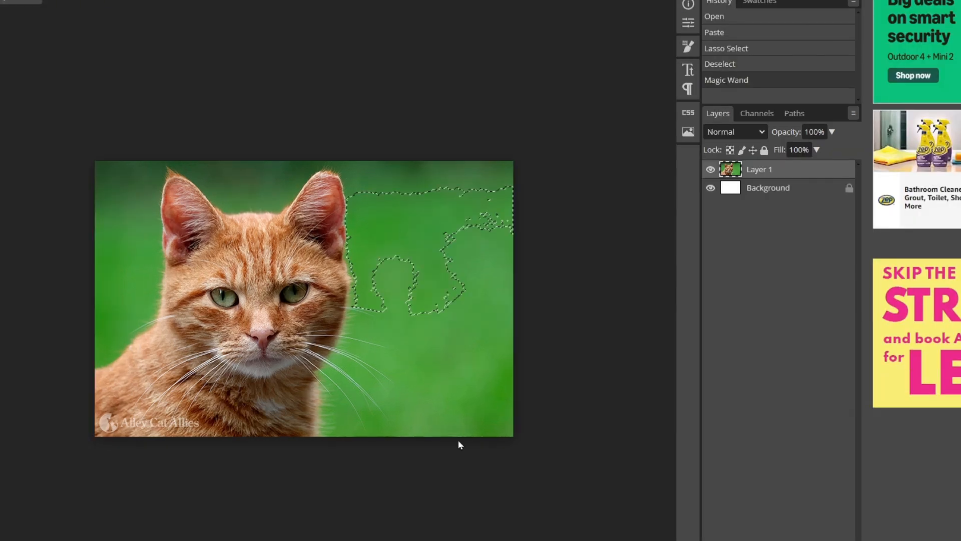
{"action": "left_click", "coordinate": [408, 201]}
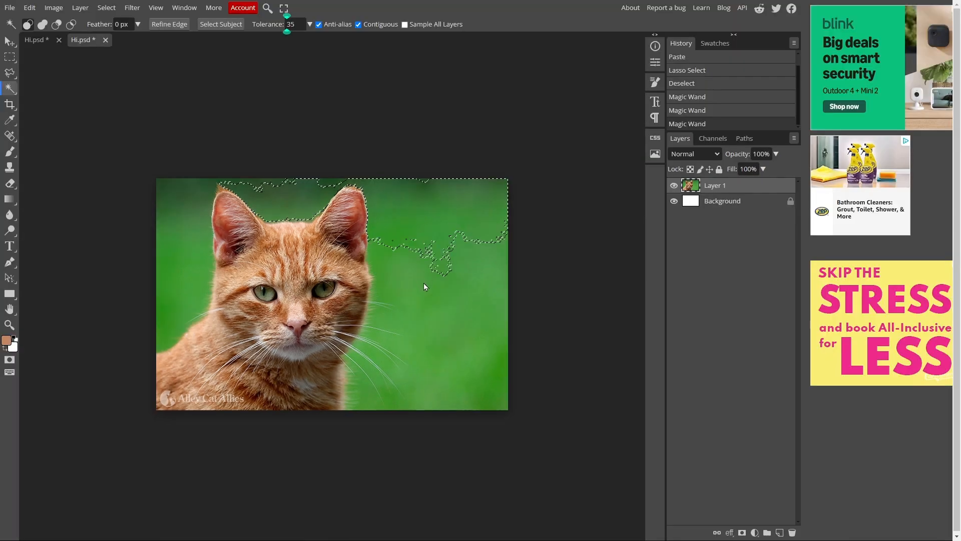
{"action": "left_click_drag", "start_coordinate": [426, 283], "coordinate": [428, 282]}
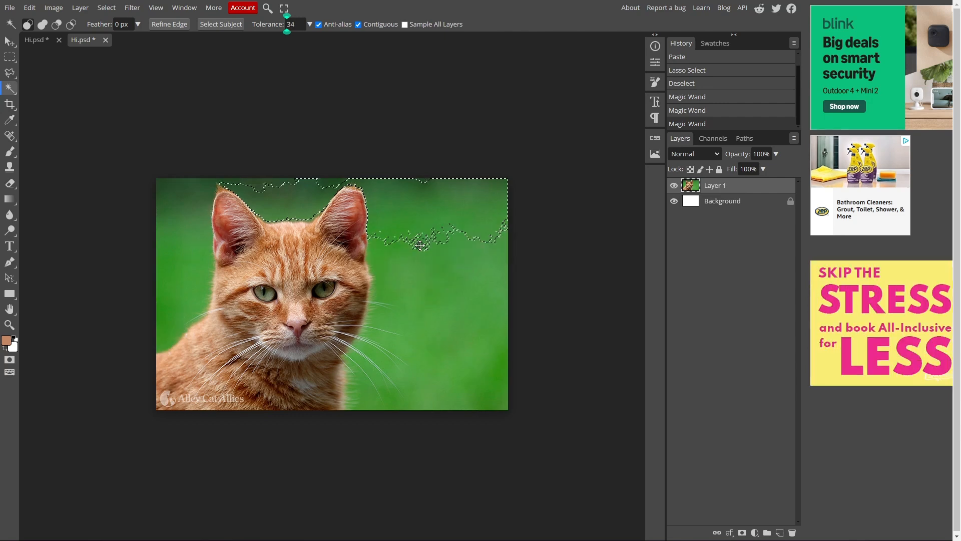
{"action": "left_click_drag", "start_coordinate": [423, 195], "coordinate": [434, 288]}
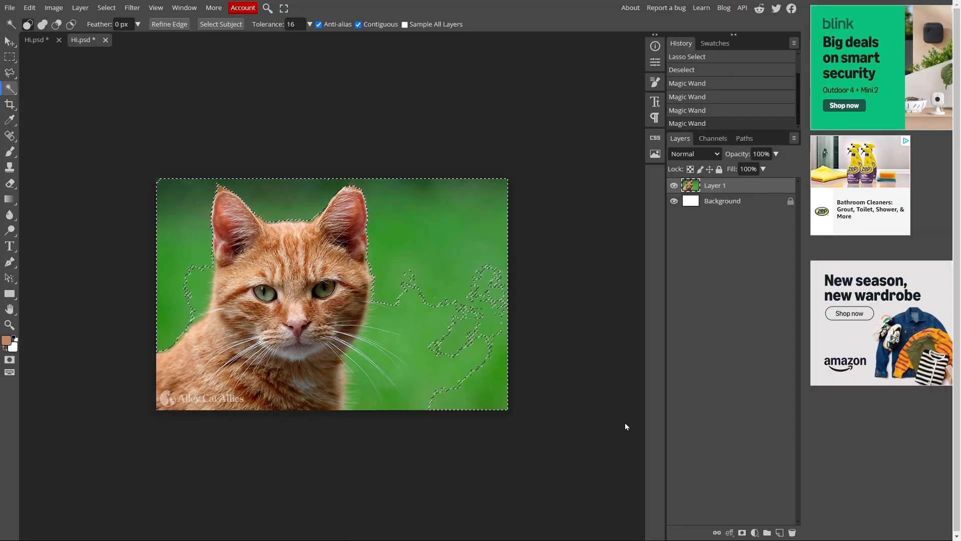
{"action": "left_click", "coordinate": [440, 236]}
{"action": "key", "text": "Delete"}
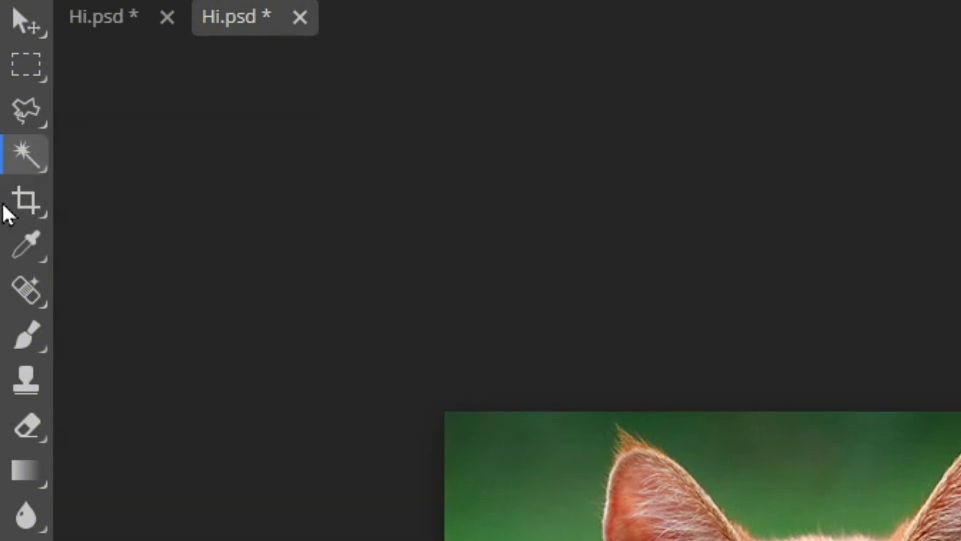
Crop the image around the cat, then shrink the cat layer to about half size
{"action": "left_click", "coordinate": [6, 205]}
{"action": "mouse_move", "coordinate": [157, 178]}
{"action": "left_mouse_down"}
{"action": "mouse_move", "coordinate": [441, 275]}
{"action": "mouse_move", "coordinate": [469, 428]}
{"action": "mouse_move", "coordinate": [400, 454]}
{"action": "mouse_move", "coordinate": [399, 418]}
{"action": "mouse_move", "coordinate": [365, 416]}
{"action": "mouse_move", "coordinate": [399, 424]}
{"action": "left_mouse_up"}
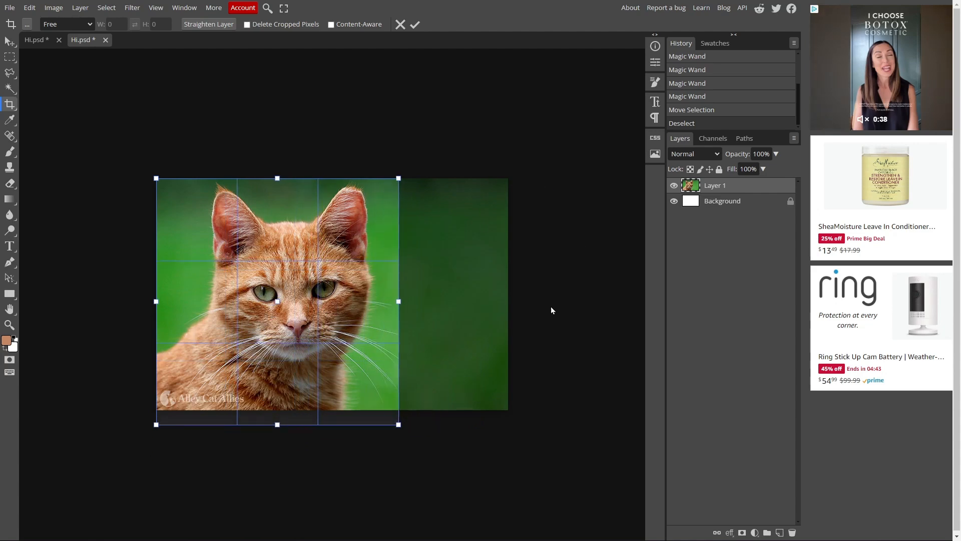
{"action": "key", "text": "Return"}
{"action": "key", "text": "v"}
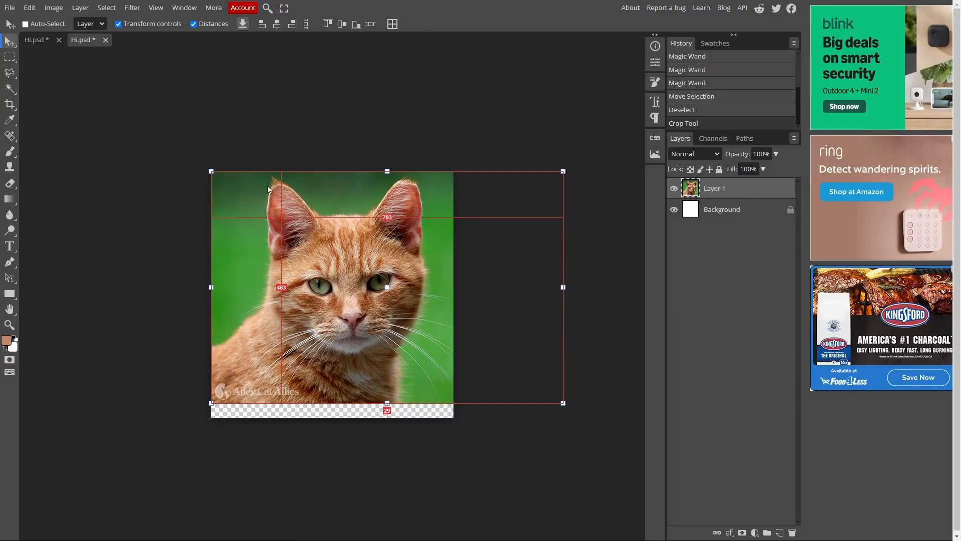
{"action": "left_click_drag", "start_coordinate": [469, 307], "coordinate": [445, 293]}
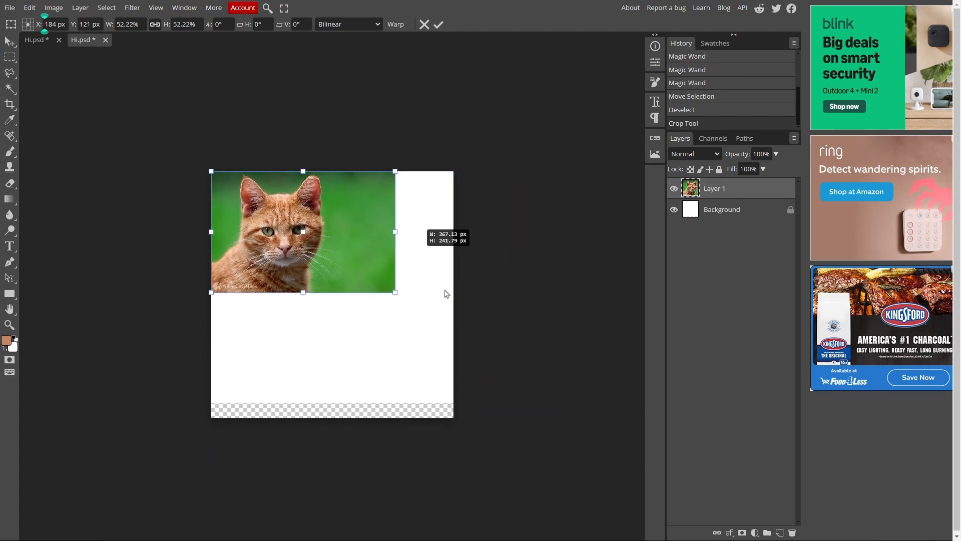
Apply a Perspective Crop, dragging its corners to frame the cat's face
{"action": "right_click", "coordinate": [49, 172]}
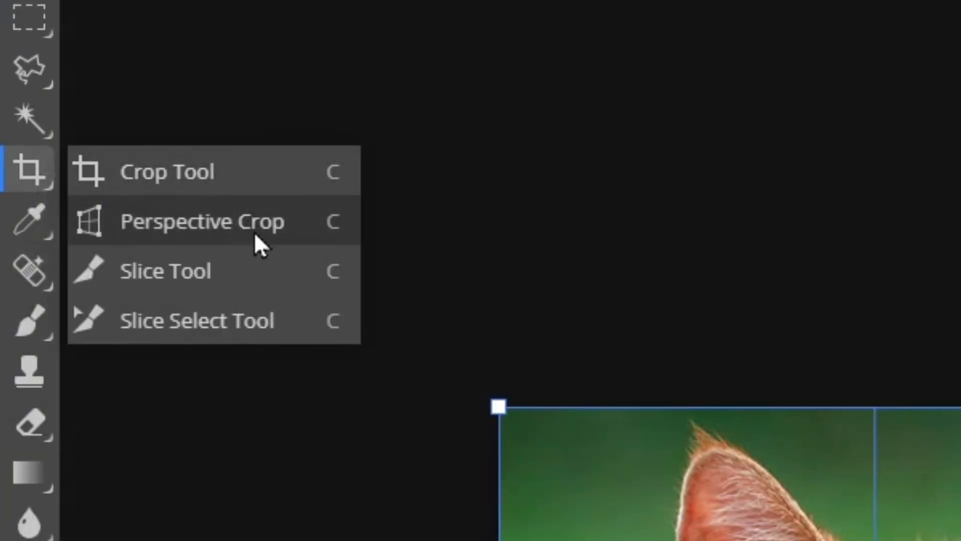
{"action": "left_click", "coordinate": [254, 232]}
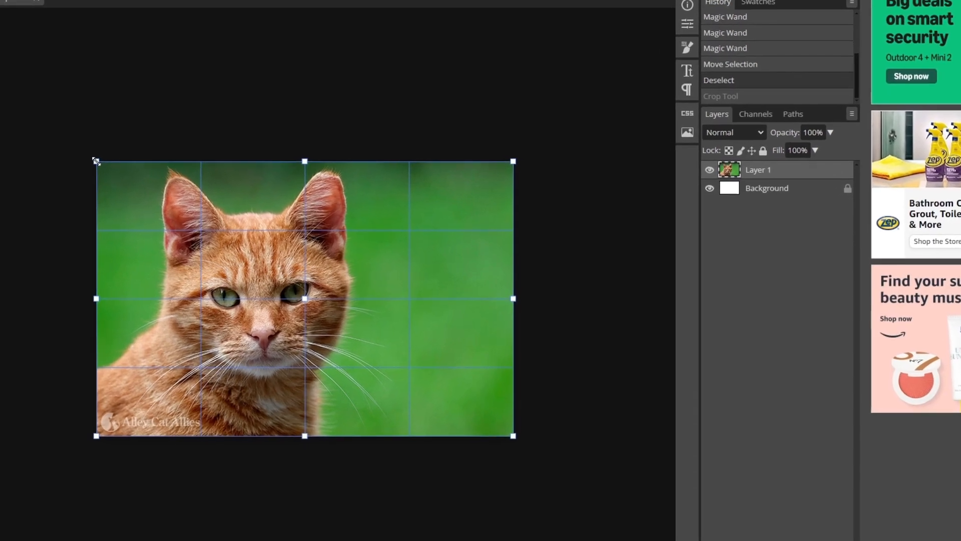
{"action": "left_click_drag", "start_coordinate": [75, 155], "coordinate": [7, 320]}
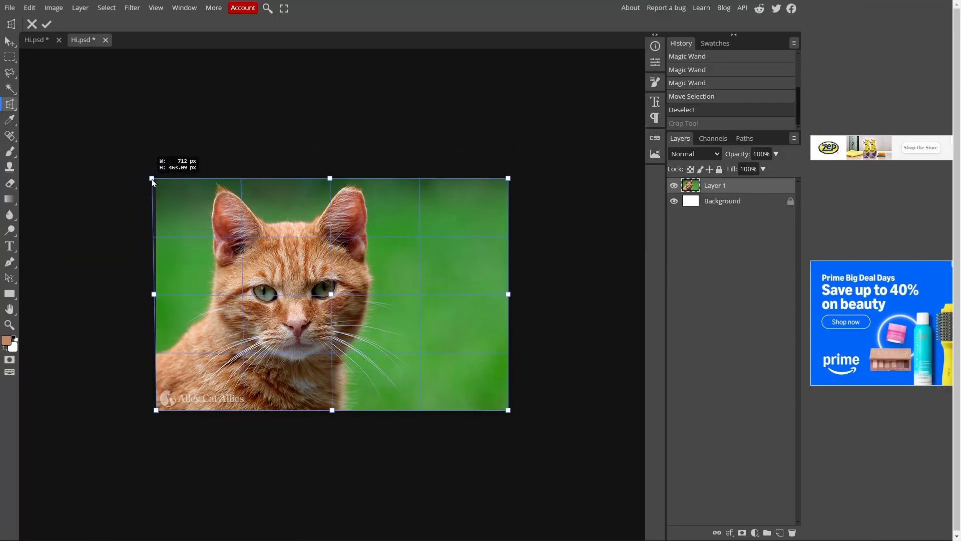
{"action": "left_click_drag", "start_coordinate": [170, 233], "coordinate": [257, 221]}
{"action": "key", "text": "Return"}
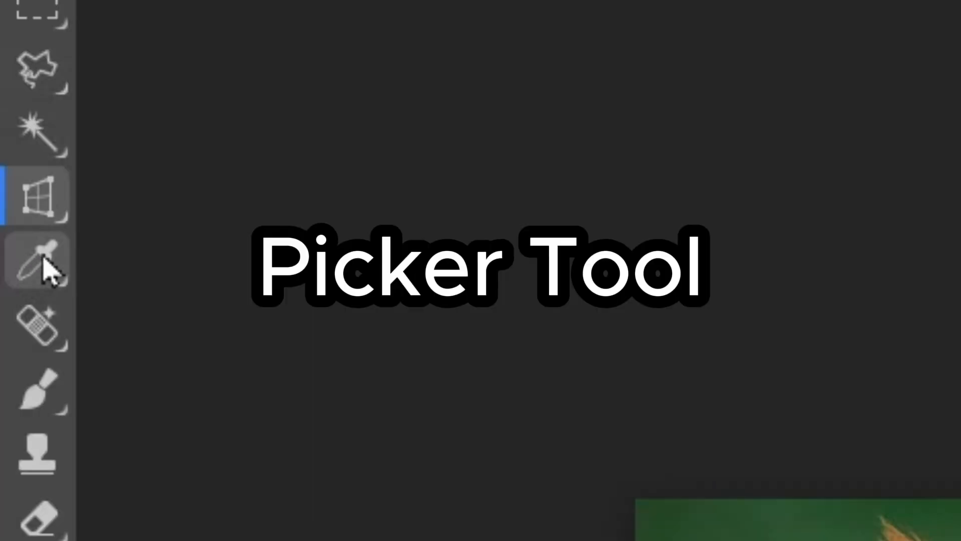
Sample the backdrop green #41913a with the Eyedropper and brush green loops over the cat's face
{"action": "left_click_drag", "start_coordinate": [47, 268], "coordinate": [105, 283]}
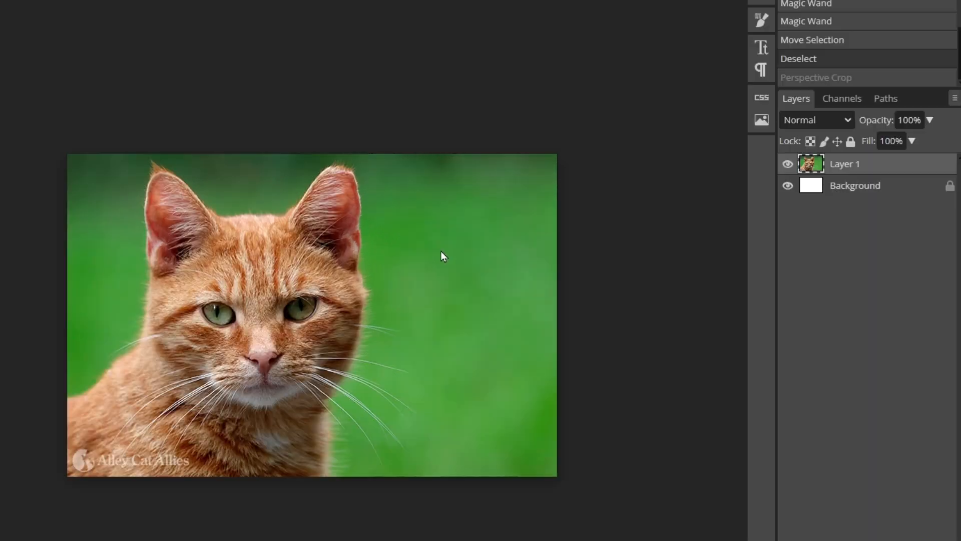
{"action": "left_click", "coordinate": [420, 246]}
{"action": "left_click_drag", "start_coordinate": [506, 260], "coordinate": [414, 253]}
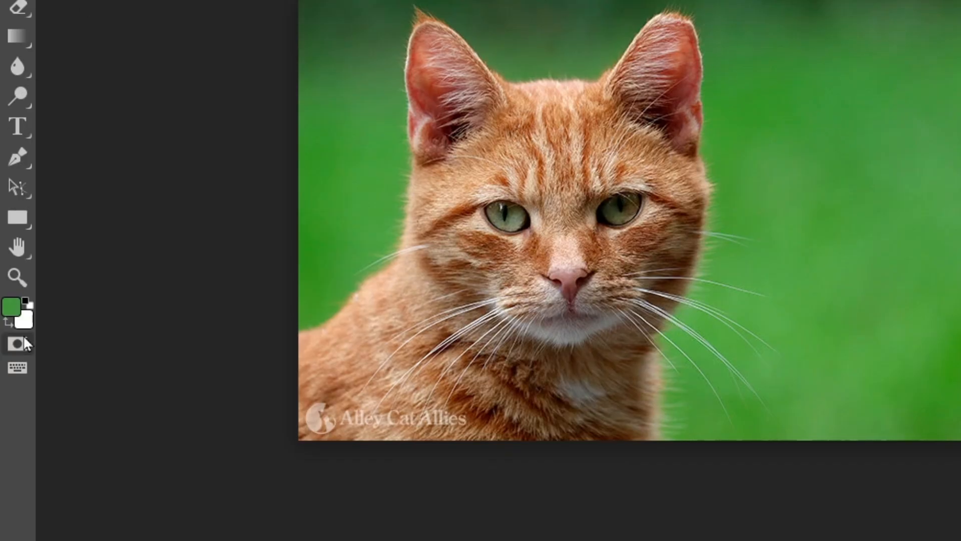
{"action": "left_click", "coordinate": [12, 314]}
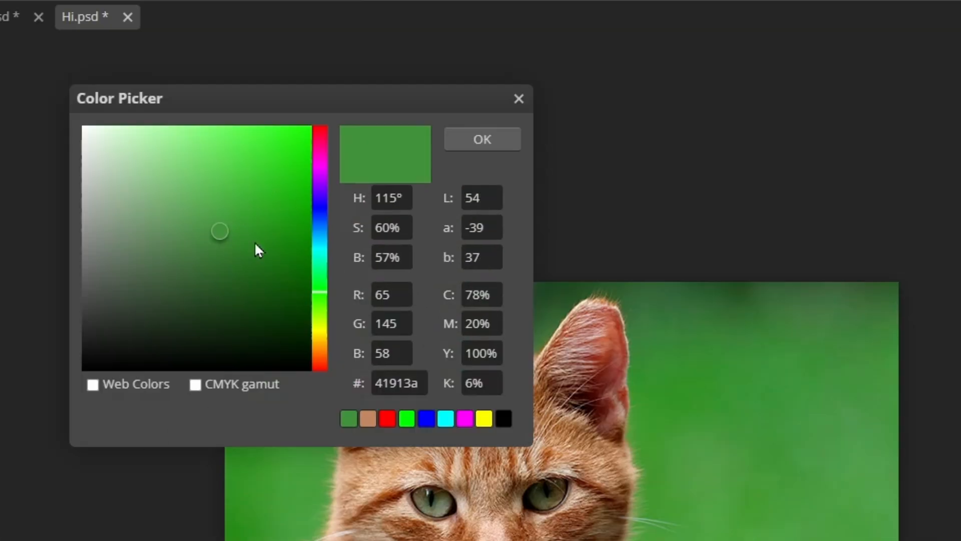
{"action": "left_click", "coordinate": [499, 147]}
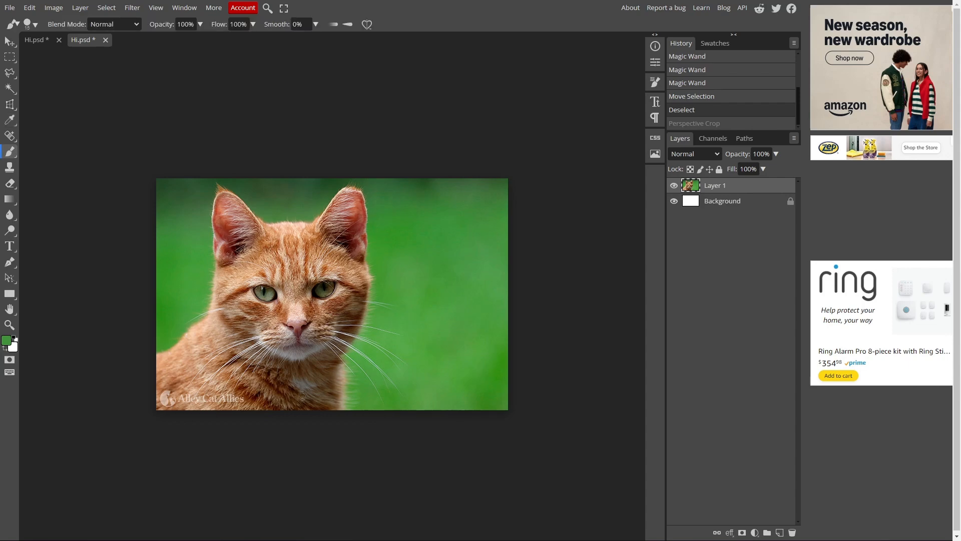
{"action": "left_click_drag", "start_coordinate": [332, 343], "coordinate": [333, 334]}
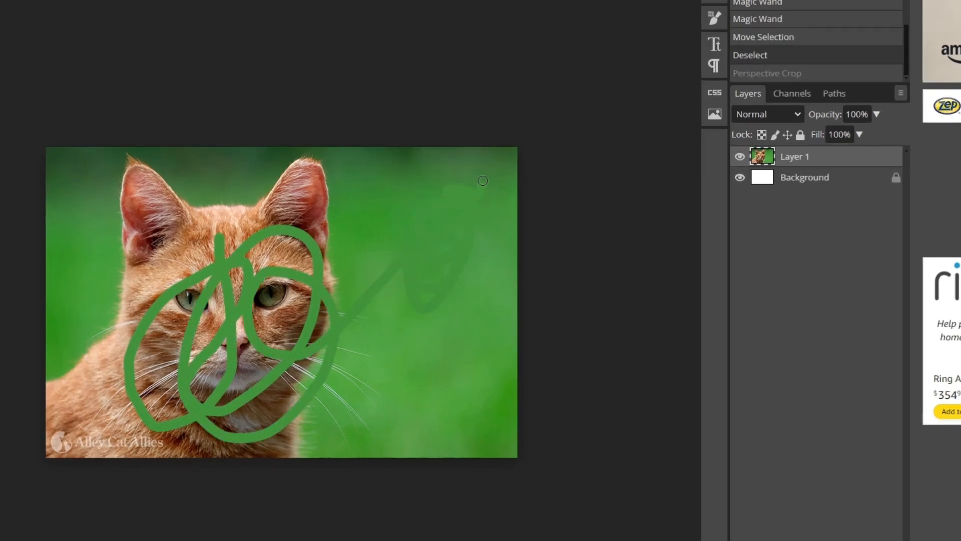
{"action": "left_click_drag", "start_coordinate": [483, 181], "coordinate": [437, 195]}
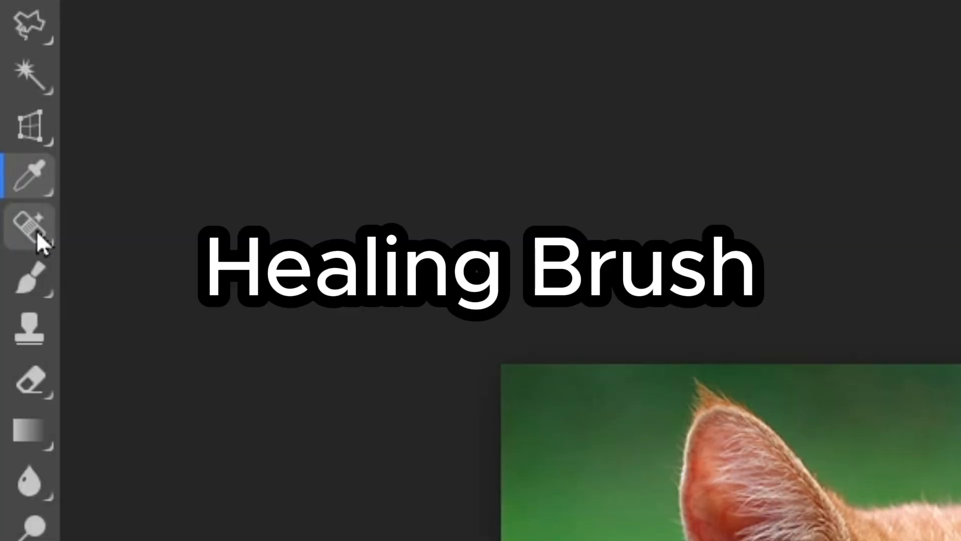
Spot-heal the whiskers below the chin and right of the cheek, then revert via History
{"action": "right_click", "coordinate": [36, 230]}
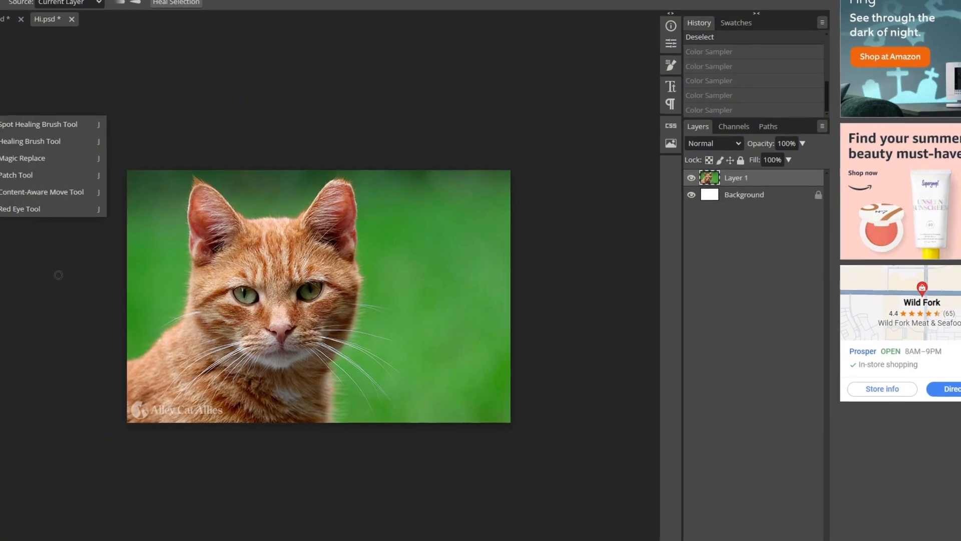
{"action": "left_click", "coordinate": [55, 193]}
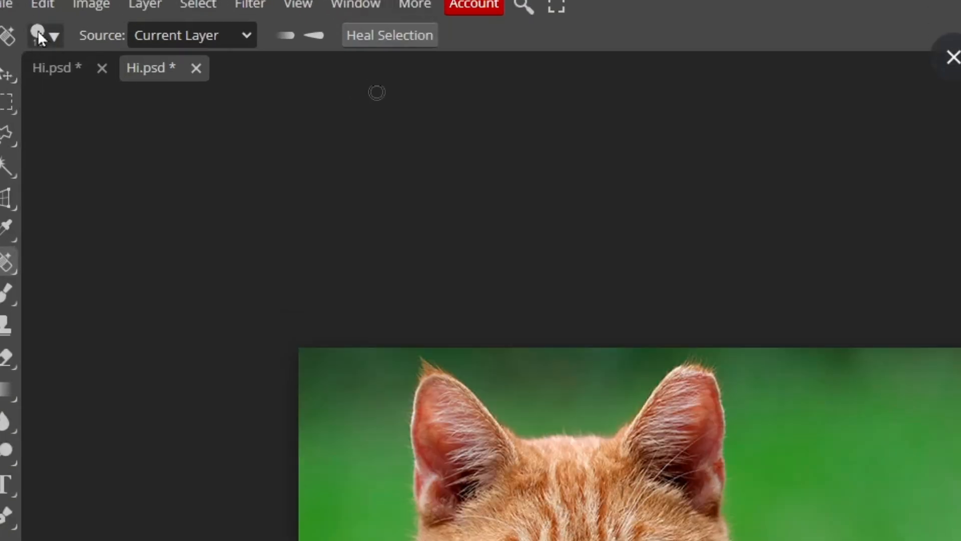
{"action": "left_click", "coordinate": [40, 36]}
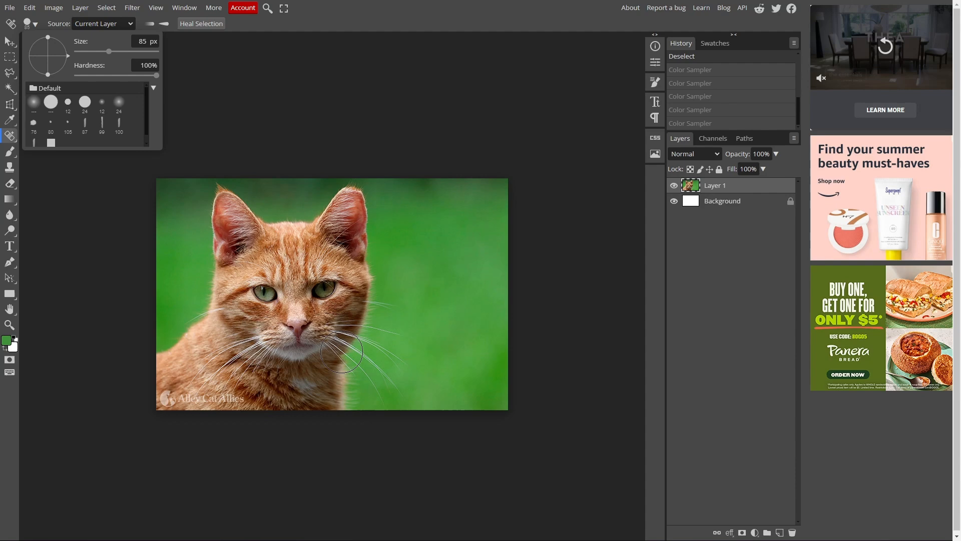
{"action": "left_click", "coordinate": [343, 353]}
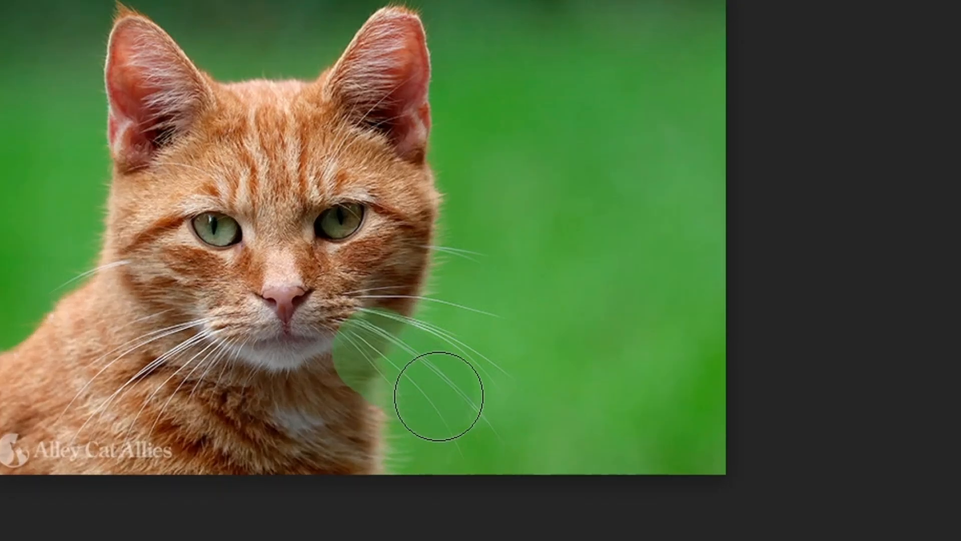
{"action": "mouse_move", "coordinate": [472, 406]}
{"action": "left_mouse_down"}
{"action": "mouse_move", "coordinate": [469, 361]}
{"action": "mouse_move", "coordinate": [413, 313]}
{"action": "mouse_move", "coordinate": [467, 252]}
{"action": "mouse_move", "coordinate": [476, 328]}
{"action": "mouse_move", "coordinate": [468, 380]}
{"action": "left_mouse_up"}
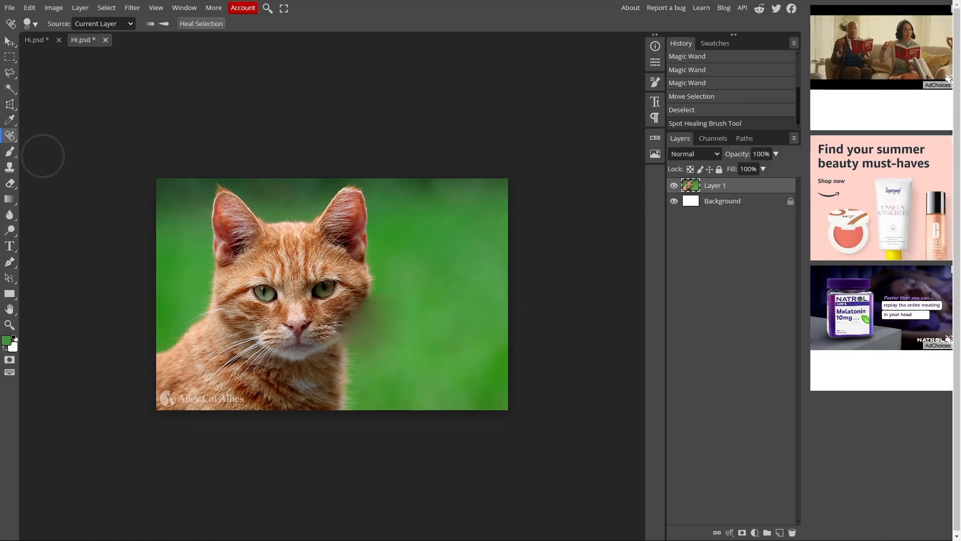
{"action": "left_click", "coordinate": [700, 111]}
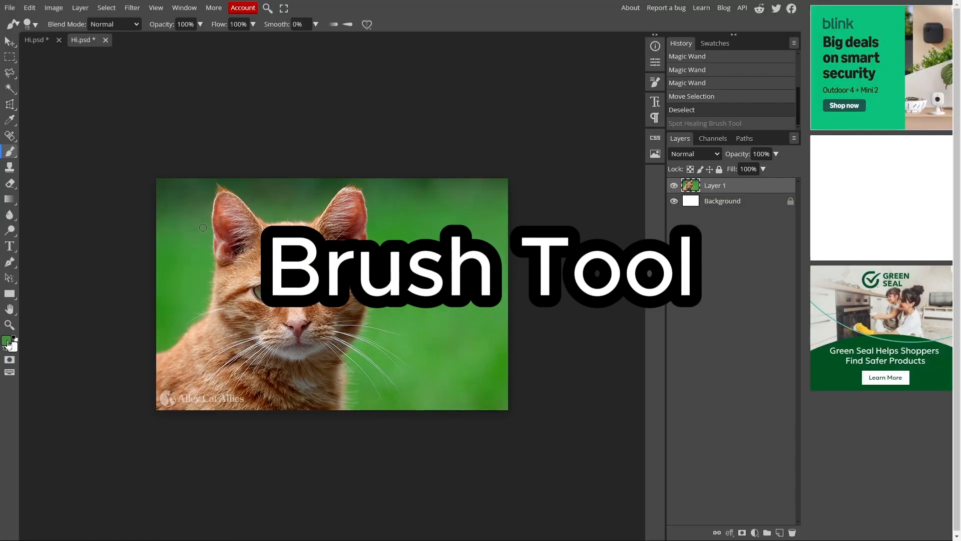
Switch to the ordinary Brush and make red the foreground colour
{"action": "left_click", "coordinate": [7, 341]}
{"action": "left_click", "coordinate": [289, 104]}
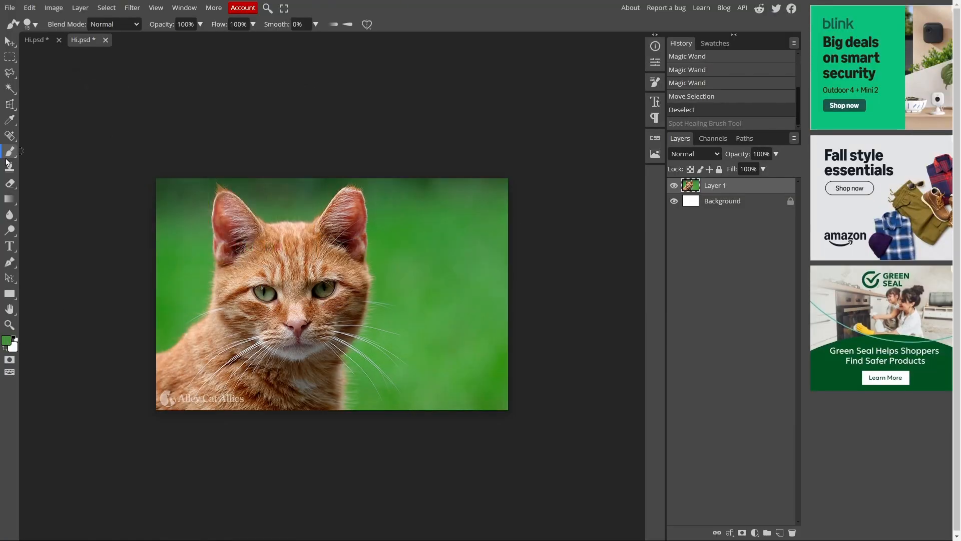
{"action": "right_click", "coordinate": [5, 157]}
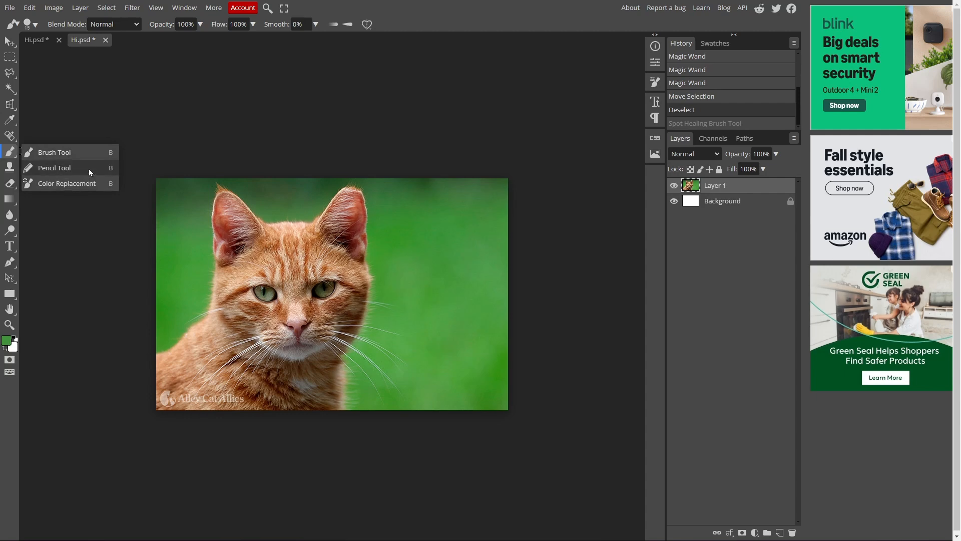
{"action": "left_click", "coordinate": [67, 153]}
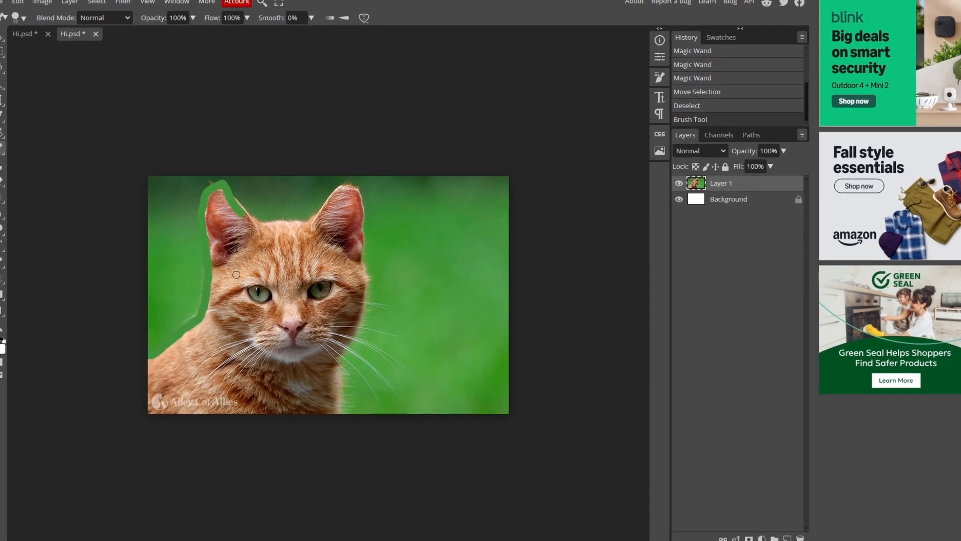
{"action": "left_click", "coordinate": [4, 380]}
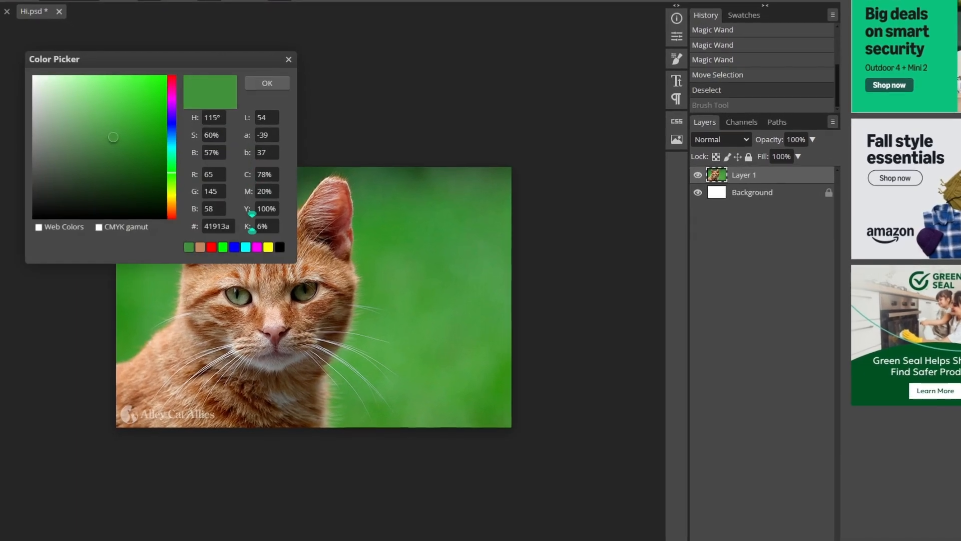
{"action": "left_click", "coordinate": [200, 246]}
{"action": "left_click", "coordinate": [258, 75]}
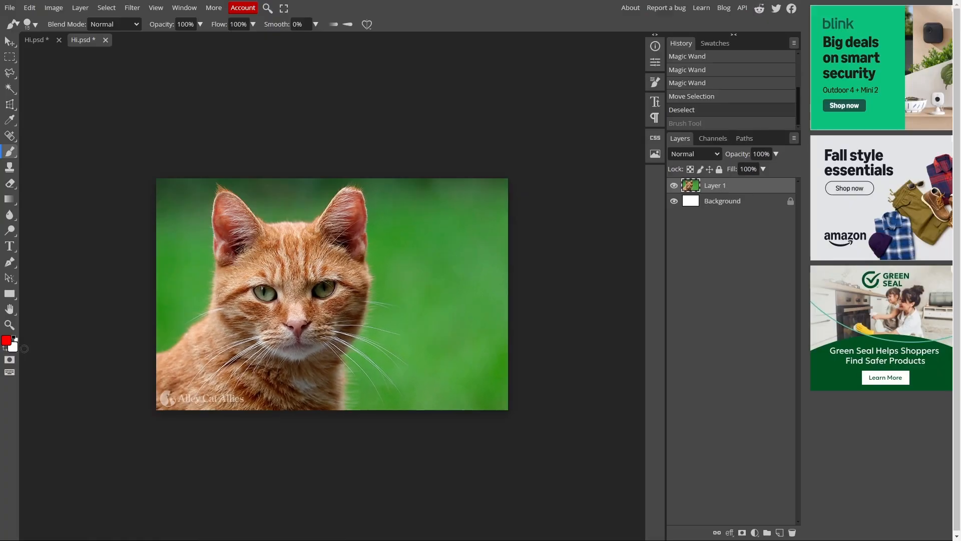
Paint red brush scribbles over the right side of the photo, then undo them
{"action": "left_click", "coordinate": [12, 346]}
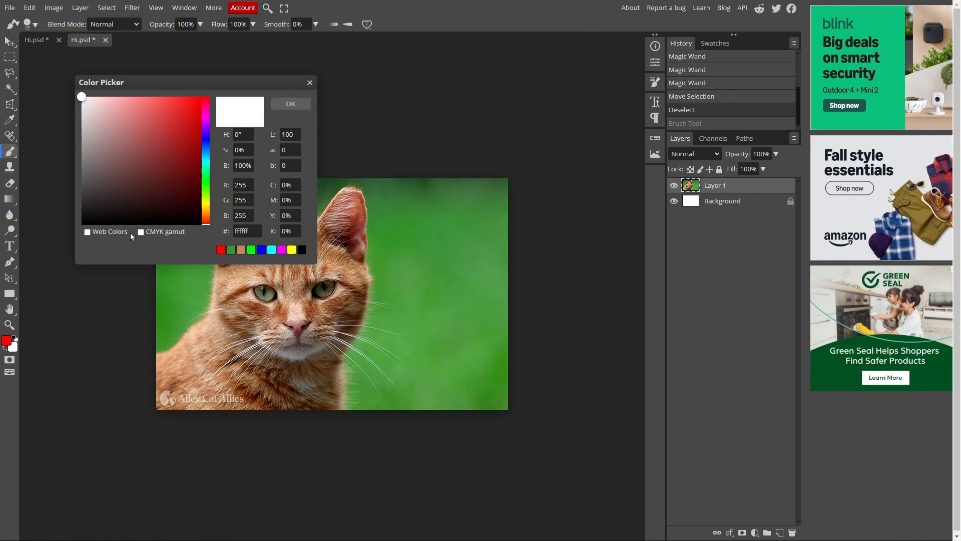
{"action": "left_click", "coordinate": [291, 103]}
{"action": "mouse_move", "coordinate": [165, 350]}
{"action": "left_mouse_down"}
{"action": "mouse_move", "coordinate": [506, 221]}
{"action": "mouse_move", "coordinate": [158, 365]}
{"action": "mouse_move", "coordinate": [506, 245]}
{"action": "mouse_move", "coordinate": [425, 264]}
{"action": "left_mouse_up"}
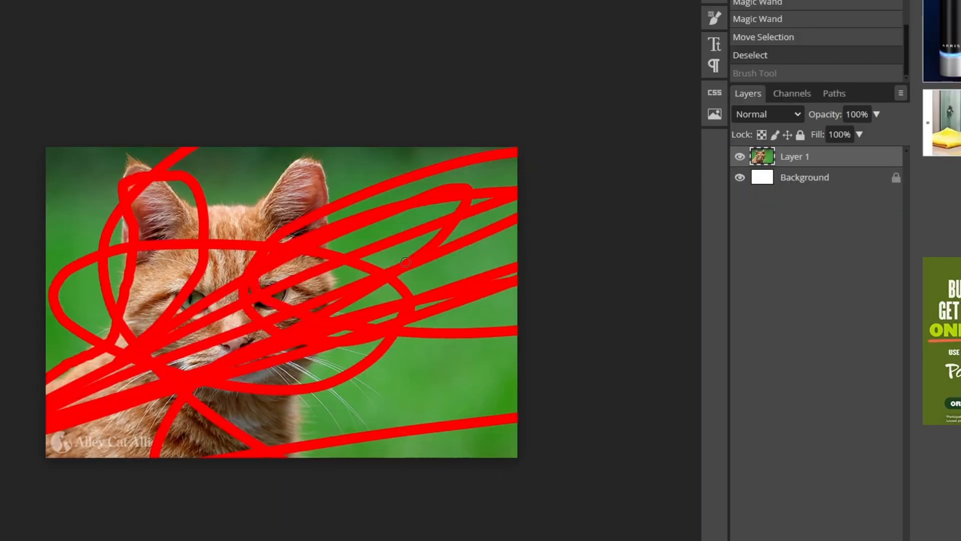
{"action": "key", "text": "ctrl+z"}
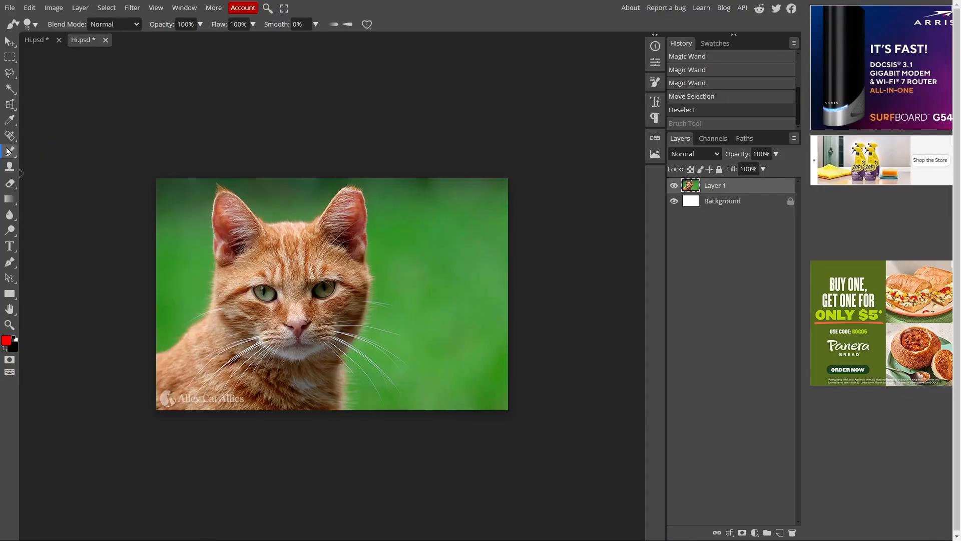
Try the Pencil tool, undo its red scribbles, and choose the Eraser Tool
{"action": "right_click", "coordinate": [10, 156]}
{"action": "left_click", "coordinate": [50, 167]}
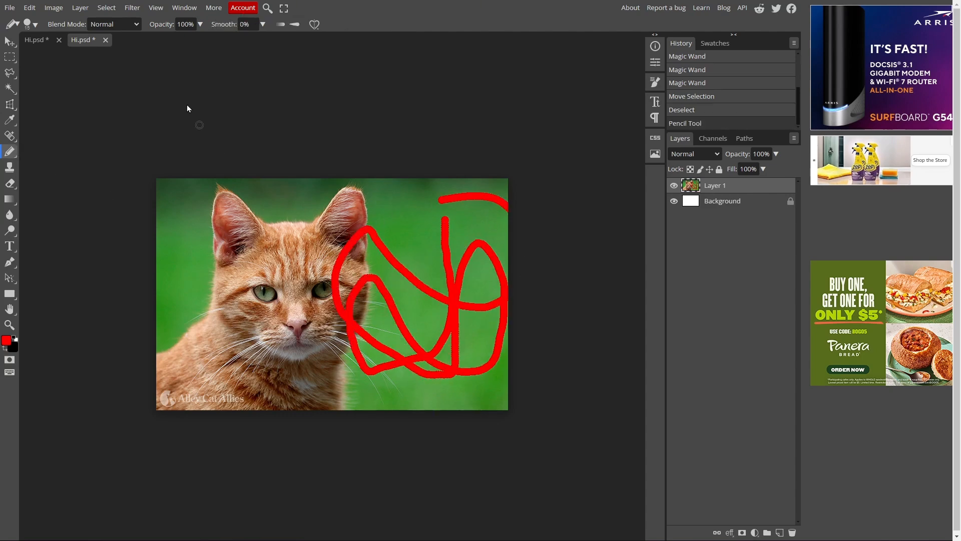
{"action": "key", "text": "ctrl+z"}
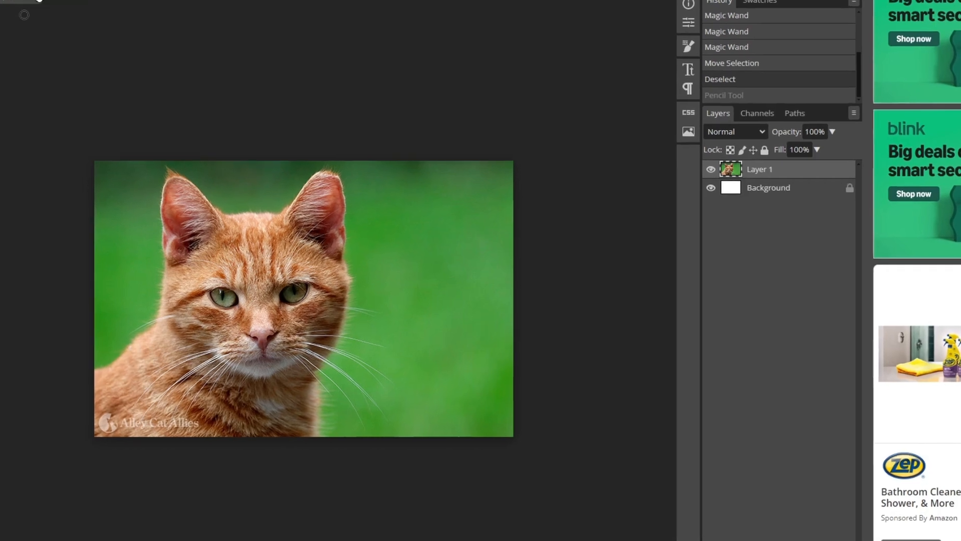
{"action": "left_click", "coordinate": [51, 307]}
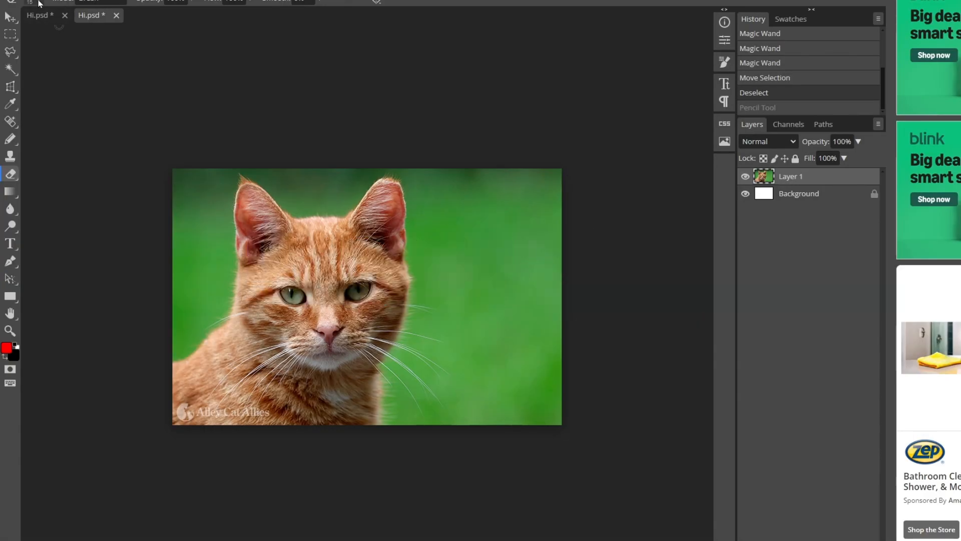
Adjust the eraser, undo a trial half-strength stroke, then erase the cat photo down to white
{"action": "left_click", "coordinate": [38, 3]}
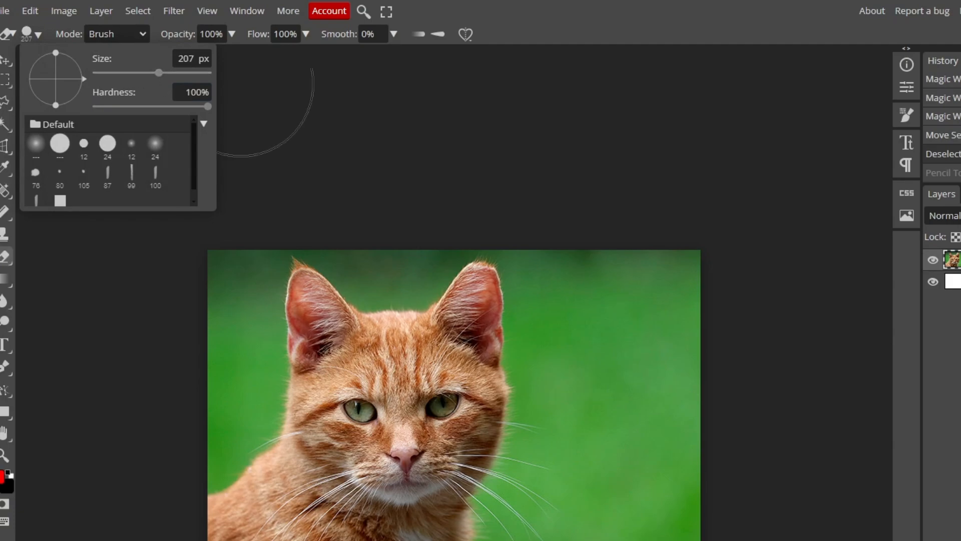
{"action": "left_click", "coordinate": [93, 35]}
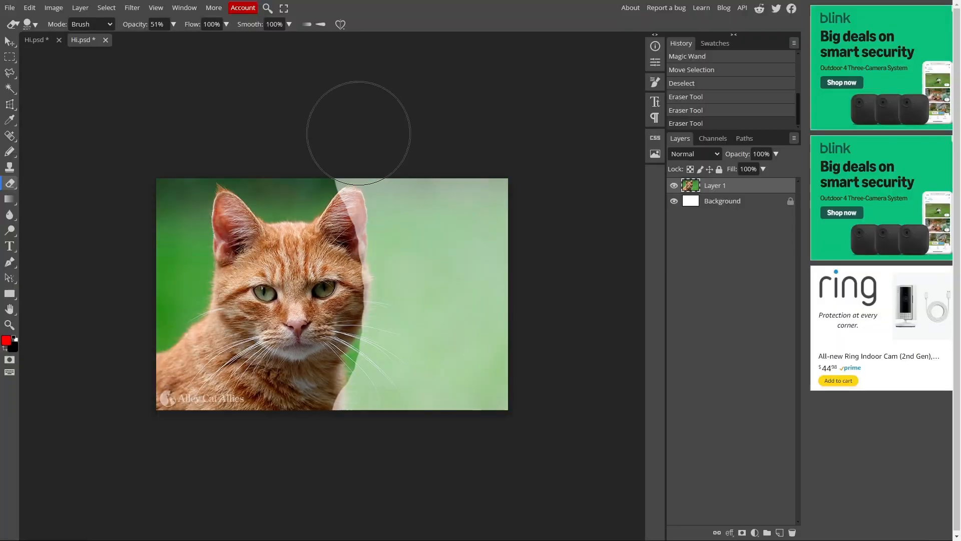
{"action": "left_click_drag", "start_coordinate": [243, 190], "coordinate": [392, 294]}
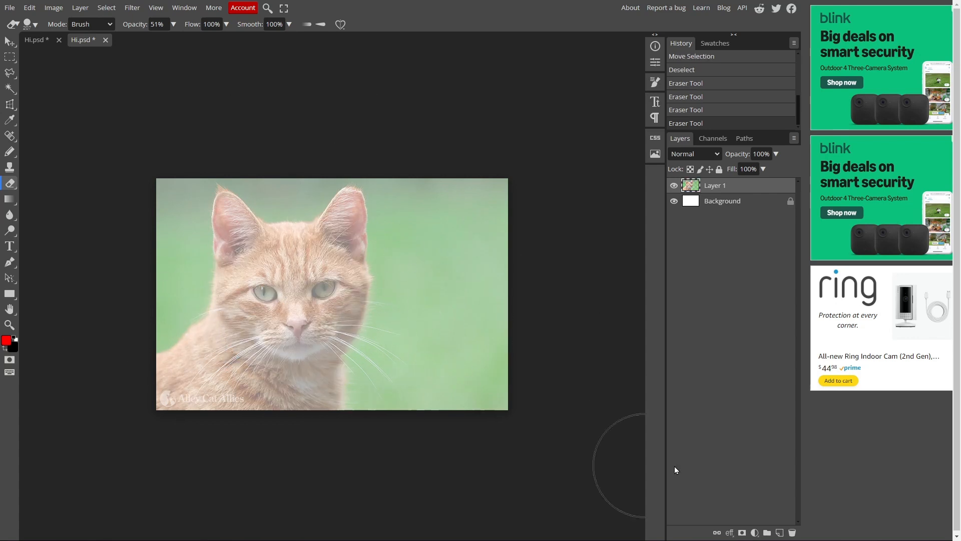
{"action": "key", "text": "ctrl+z"}
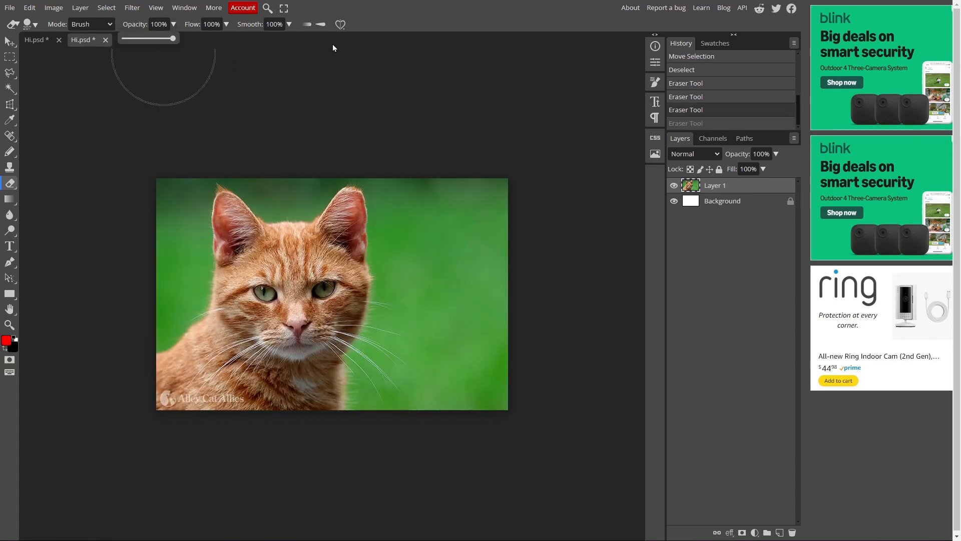
{"action": "mouse_move", "coordinate": [400, 125]}
{"action": "left_mouse_down"}
{"action": "mouse_move", "coordinate": [425, 161]}
{"action": "mouse_move", "coordinate": [506, 461]}
{"action": "mouse_move", "coordinate": [447, 155]}
{"action": "mouse_move", "coordinate": [363, 469]}
{"action": "mouse_move", "coordinate": [246, 508]}
{"action": "mouse_move", "coordinate": [144, 184]}
{"action": "mouse_move", "coordinate": [334, 495]}
{"action": "mouse_move", "coordinate": [432, 170]}
{"action": "left_mouse_up"}
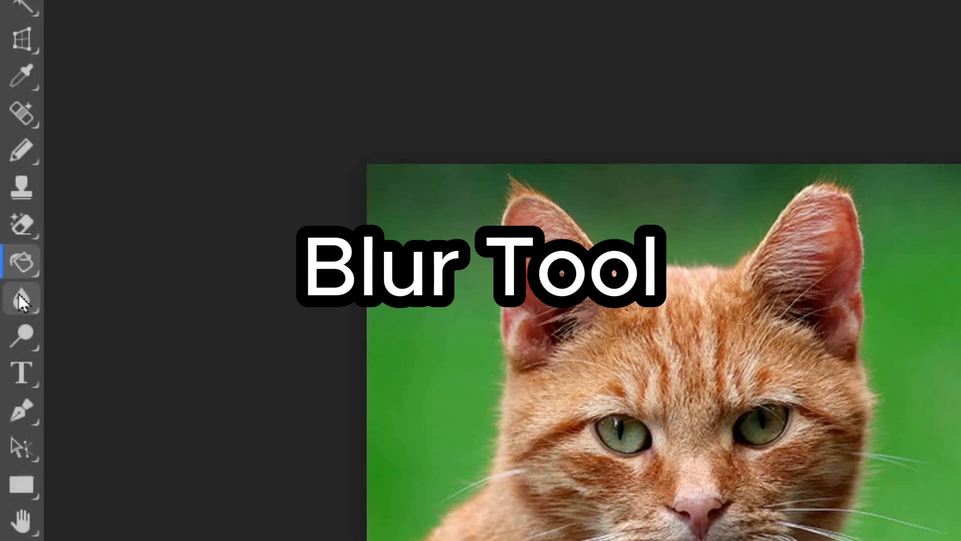
Select the Blur Tool and make its brush size much larger
{"action": "left_click", "coordinate": [21, 301]}
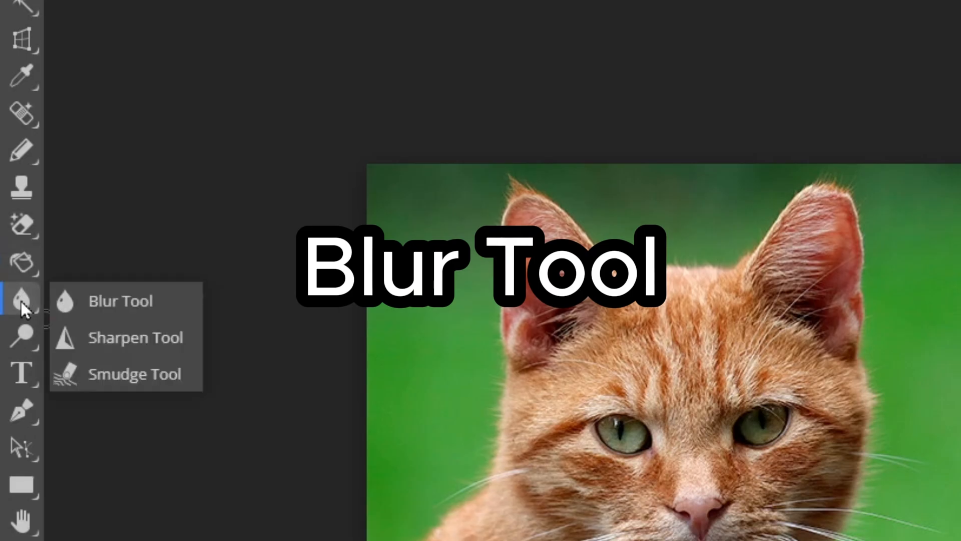
{"action": "left_click", "coordinate": [138, 301]}
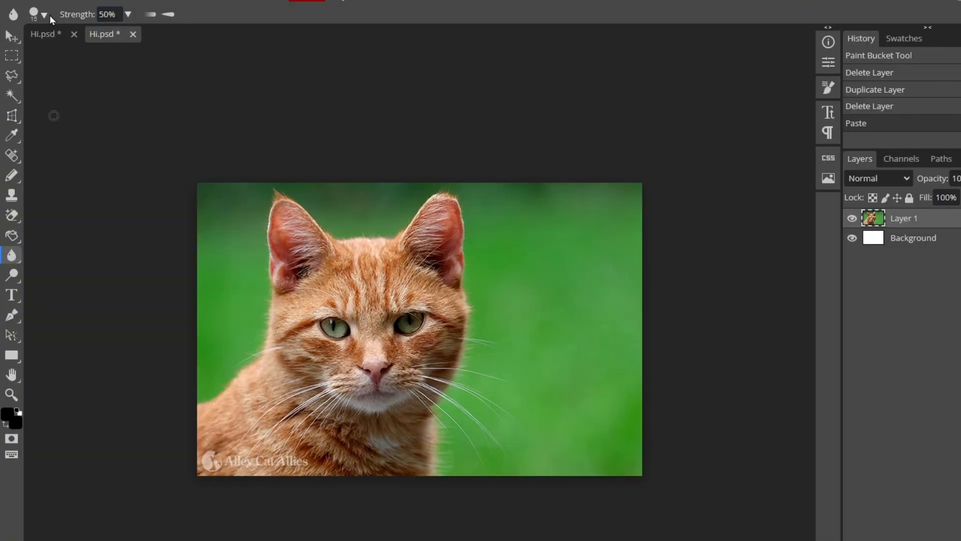
{"action": "left_click", "coordinate": [47, 15]}
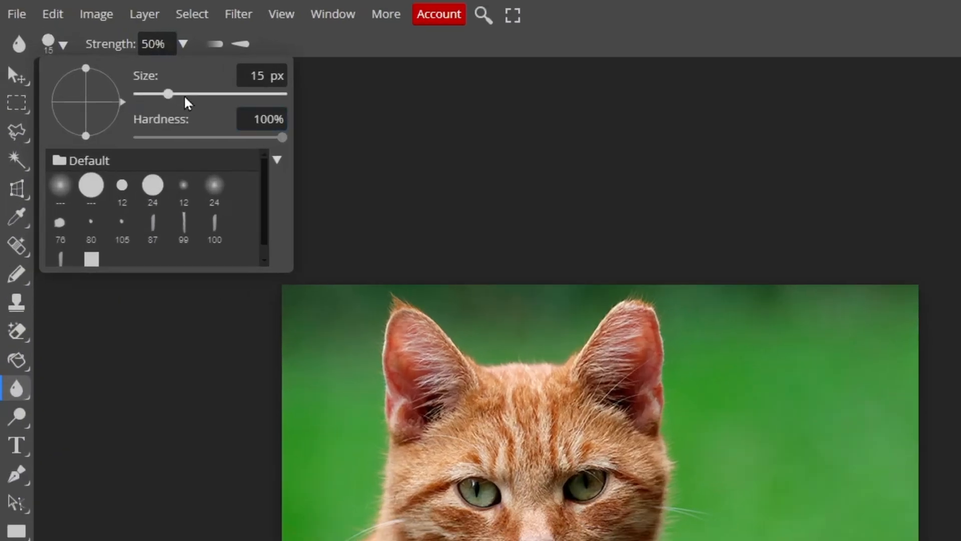
{"action": "left_click_drag", "start_coordinate": [126, 50], "coordinate": [165, 49]}
{"action": "left_click", "coordinate": [195, 408]}
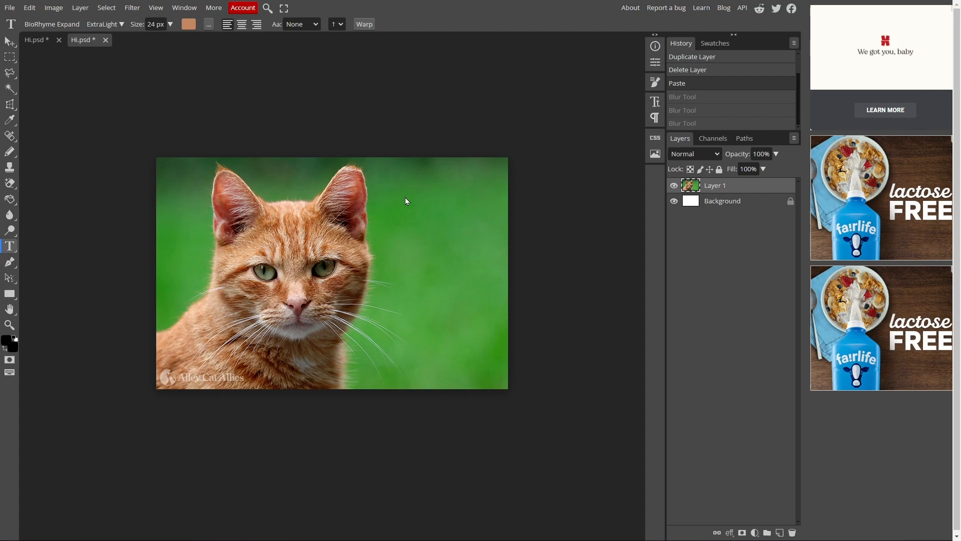
Add a 'CAT' text layer and try the Bungee Spice, then Capture it 2 fonts
{"action": "left_click", "coordinate": [376, 171]}
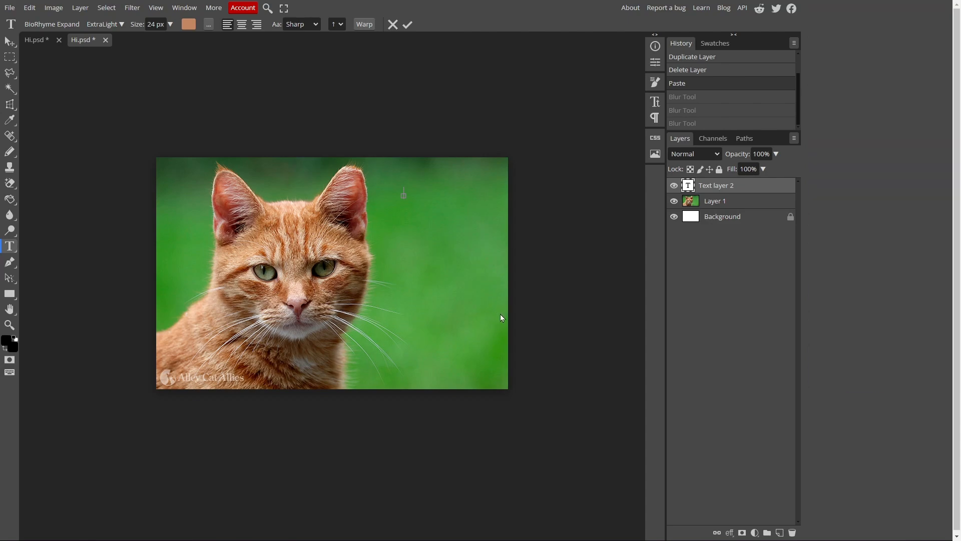
{"action": "type", "text": "CAT"}
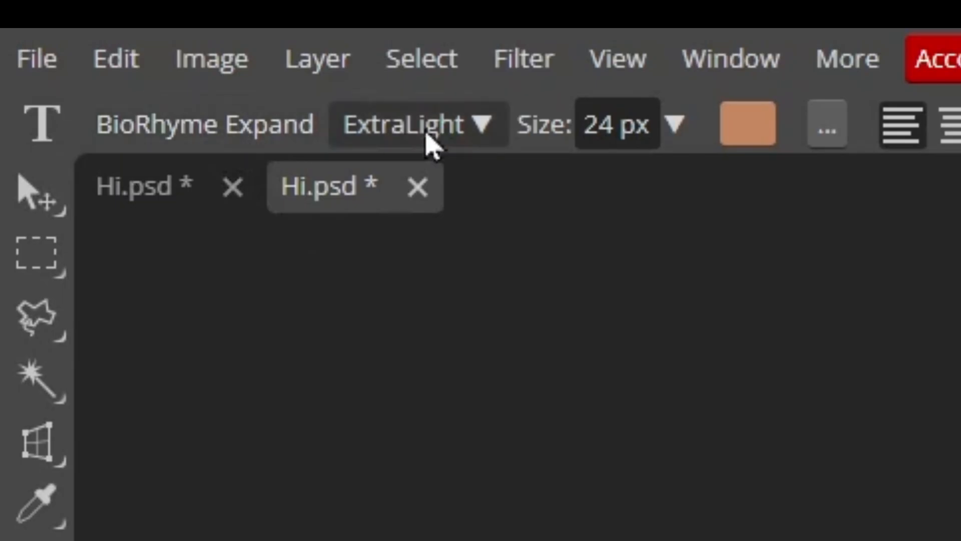
{"action": "left_click", "coordinate": [108, 131]}
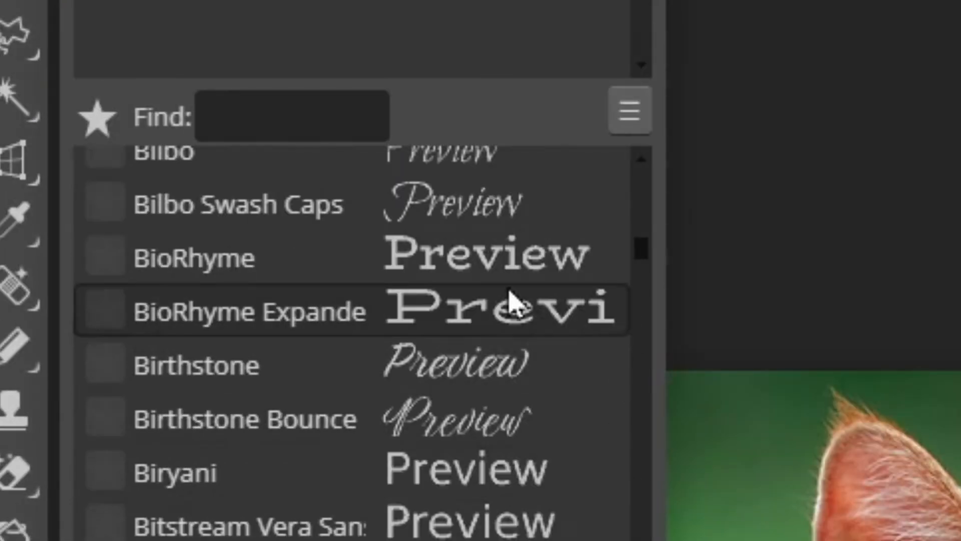
{"action": "scroll", "coordinate": [313, 359], "scroll_direction": "down", "scroll_amount": 10}
{"action": "scroll", "coordinate": [303, 468], "scroll_direction": "down", "scroll_amount": 3}
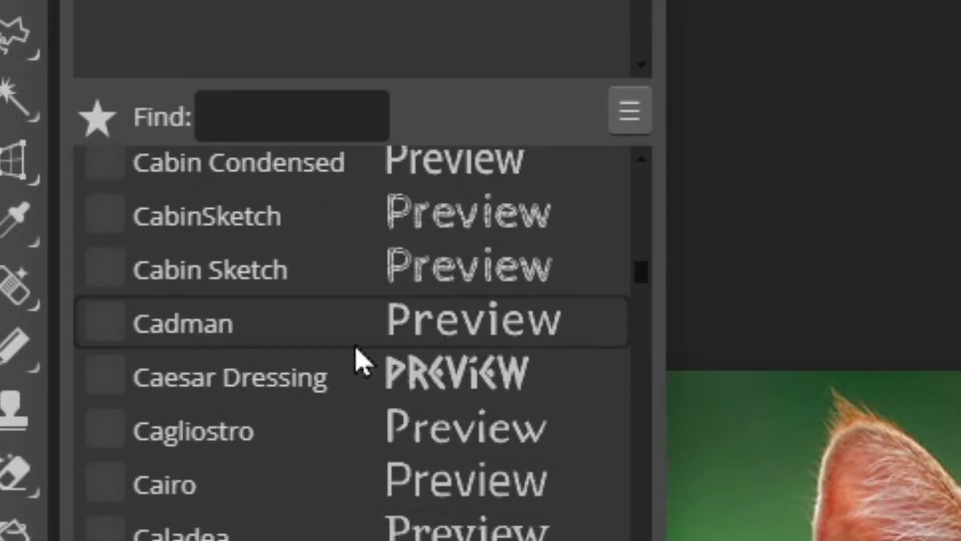
{"action": "scroll", "coordinate": [354, 365], "scroll_direction": "up", "scroll_amount": 3}
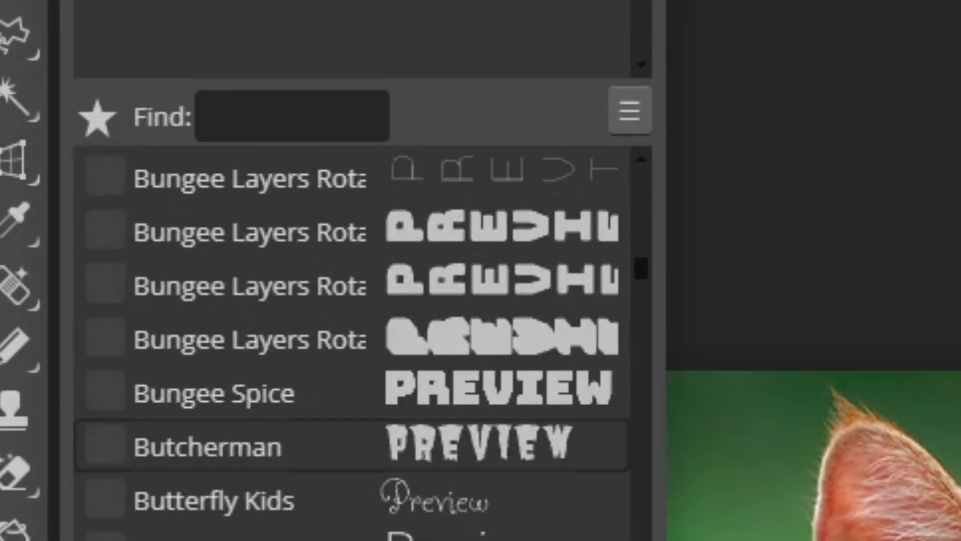
{"action": "left_click", "coordinate": [488, 393]}
{"action": "scroll", "coordinate": [493, 435], "scroll_direction": "down", "scroll_amount": 5}
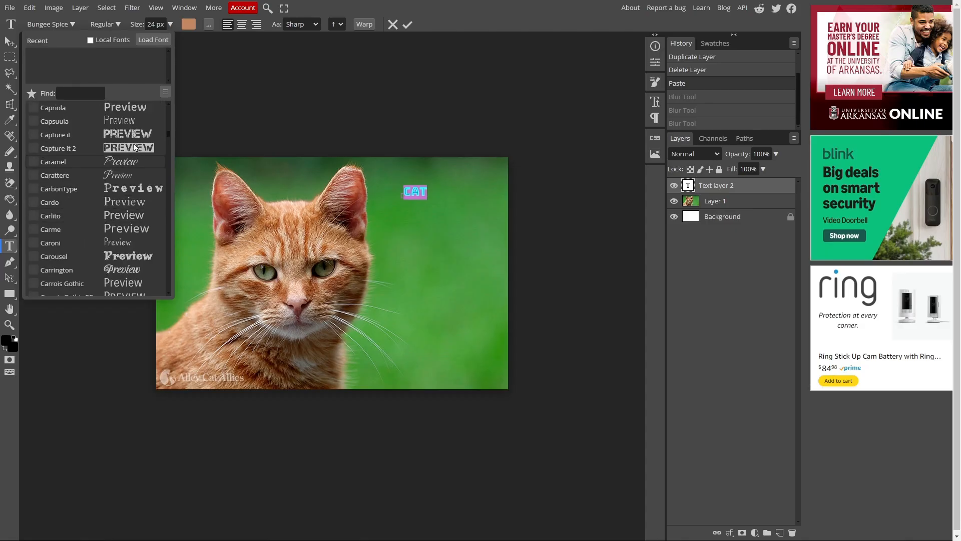
{"action": "left_click", "coordinate": [137, 151]}
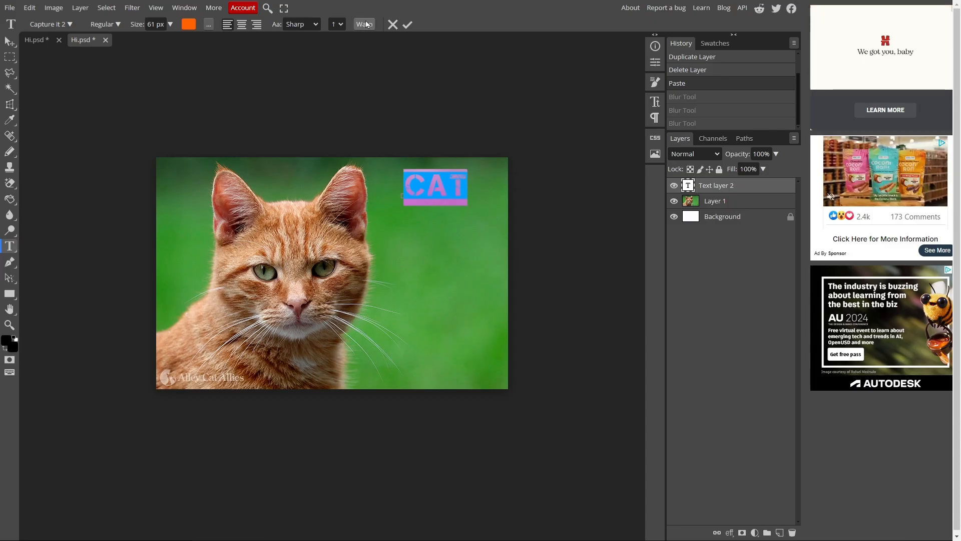
Try an Arc warp on the CAT text at extreme settings, then discard it
{"action": "left_click", "coordinate": [626, 55]}
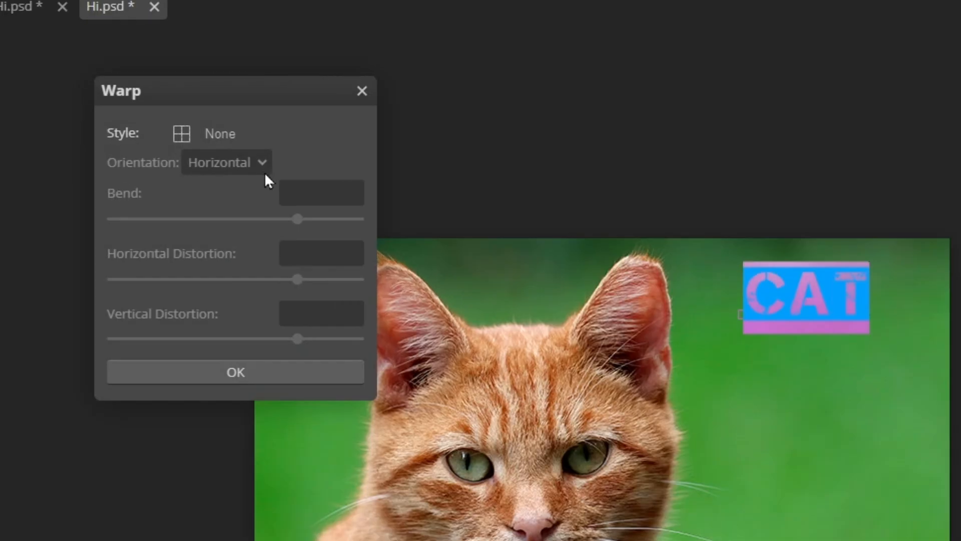
{"action": "left_click", "coordinate": [228, 137]}
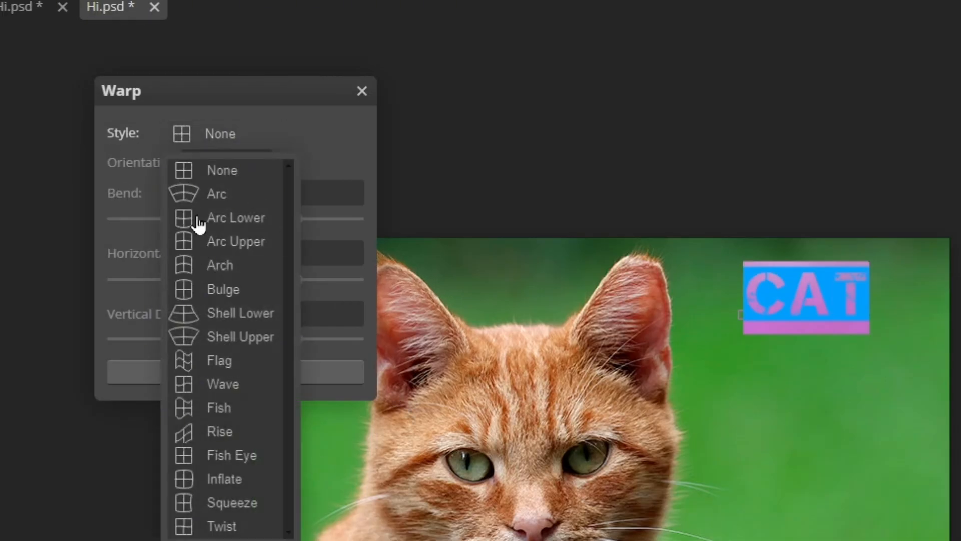
{"action": "left_click", "coordinate": [211, 196]}
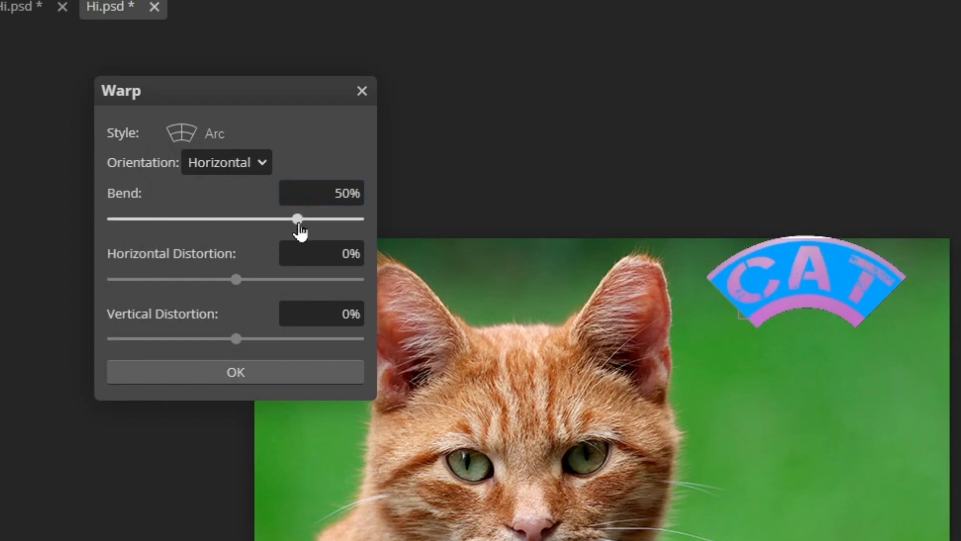
{"action": "left_click_drag", "start_coordinate": [300, 232], "coordinate": [257, 223]}
{"action": "left_click_drag", "start_coordinate": [240, 338], "coordinate": [416, 355]}
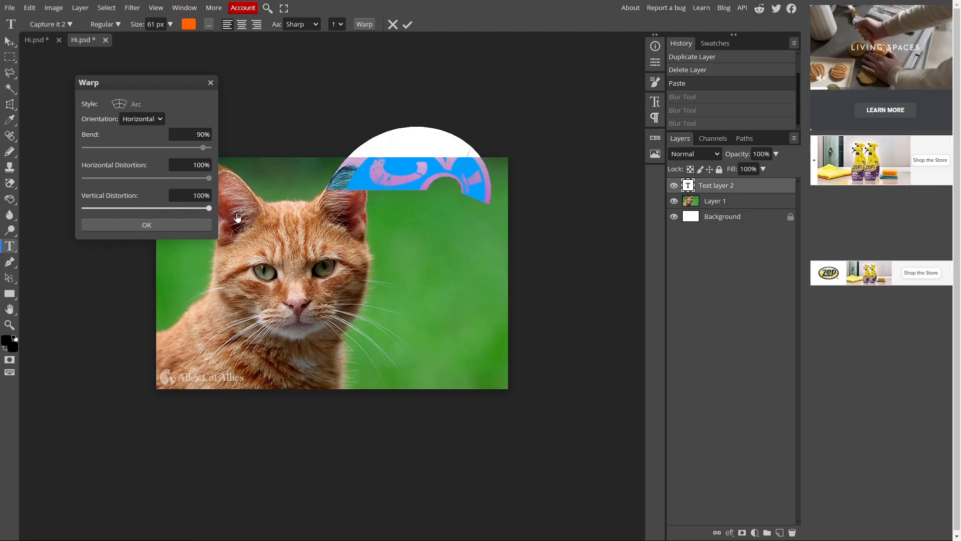
{"action": "left_click_drag", "start_coordinate": [208, 208], "coordinate": [81, 209]}
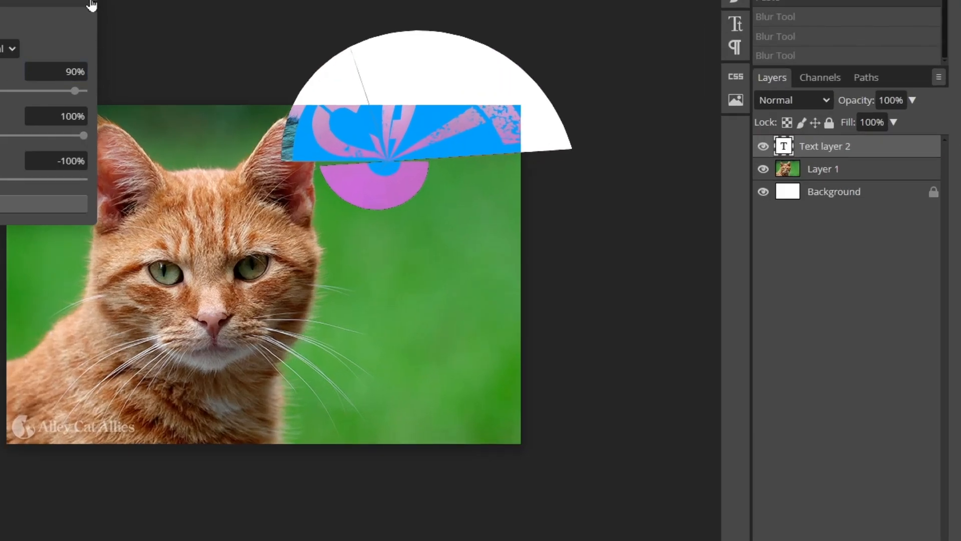
{"action": "left_click", "coordinate": [92, 5]}
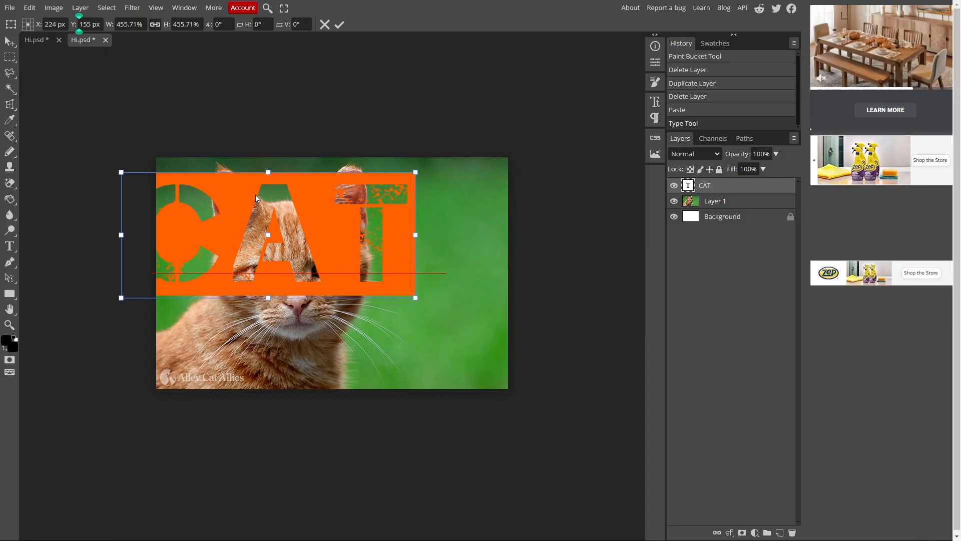
Move the CAT lettering and enlarge it across the photo
{"action": "left_click_drag", "start_coordinate": [151, 159], "coordinate": [122, 108]}
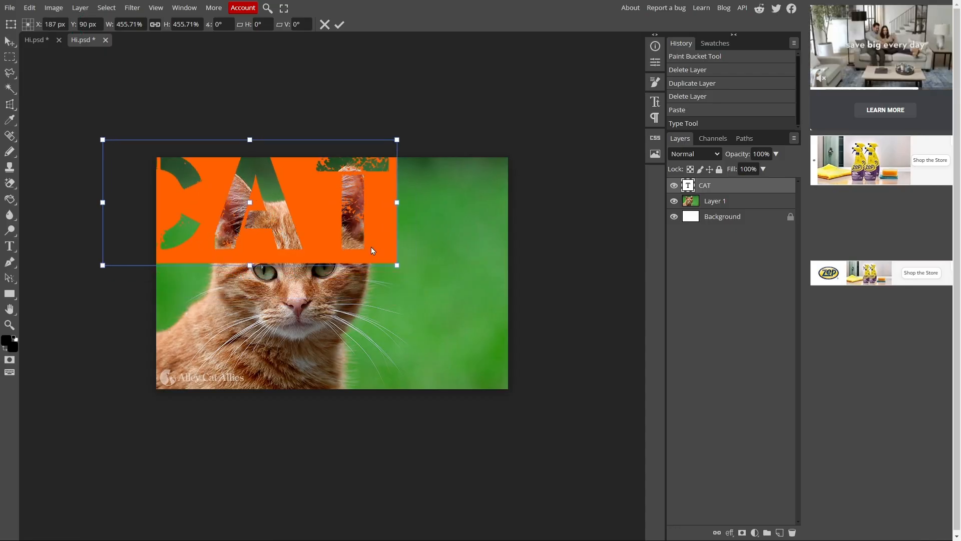
{"action": "left_click_drag", "start_coordinate": [358, 261], "coordinate": [563, 406]}
{"action": "left_click_drag", "start_coordinate": [538, 363], "coordinate": [633, 433]}
{"action": "left_click_drag", "start_coordinate": [451, 273], "coordinate": [295, 251]}
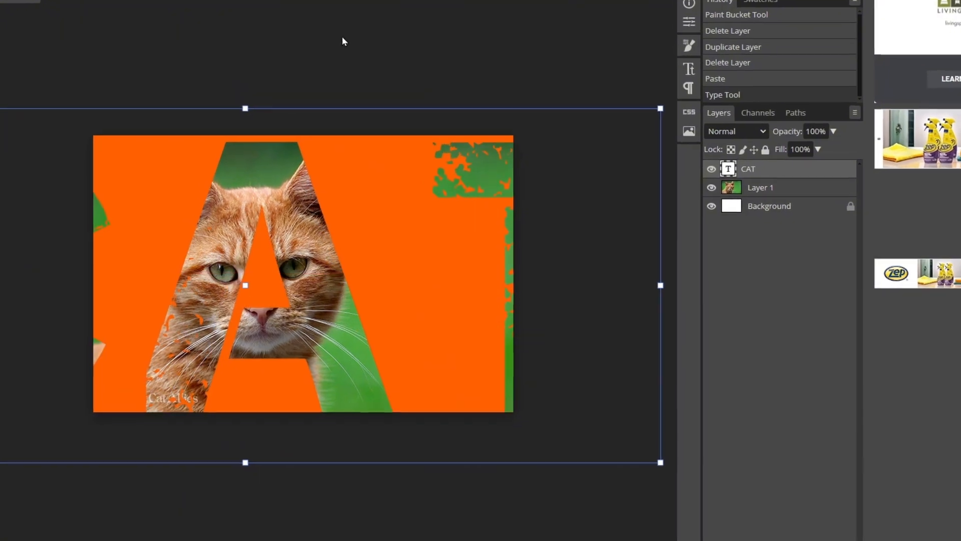
Draw a curved path over the cat with two Pen Tool anchors
{"action": "left_click", "coordinate": [176, 245]}
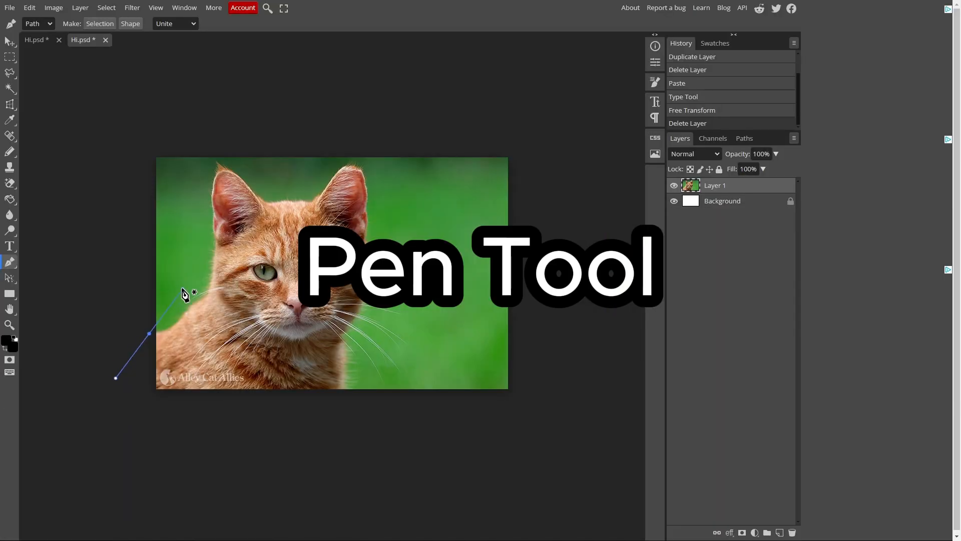
{"action": "left_click_drag", "start_coordinate": [178, 283], "coordinate": [429, 188]}
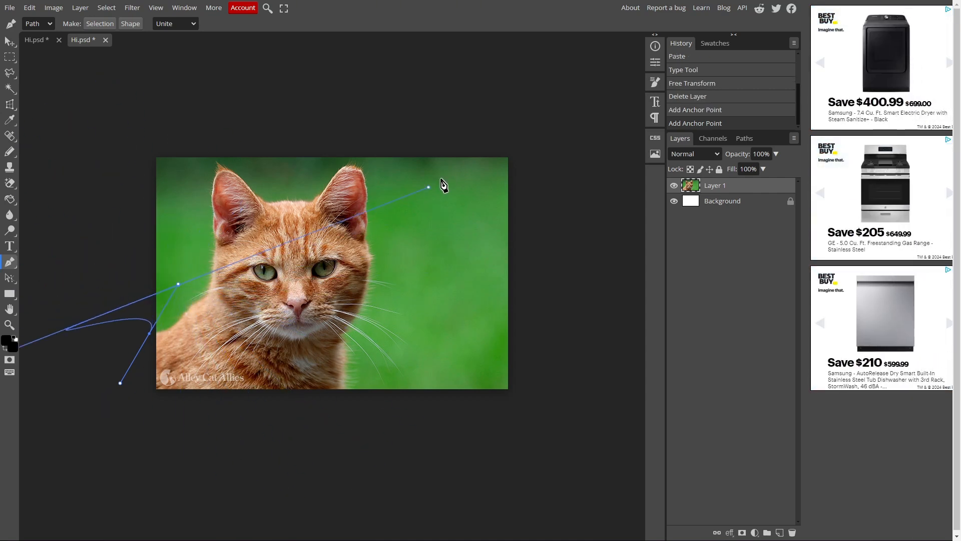
{"action": "left_click_drag", "start_coordinate": [371, 274], "coordinate": [588, 299]}
{"action": "left_click_drag", "start_coordinate": [356, 488], "coordinate": [114, 334]}
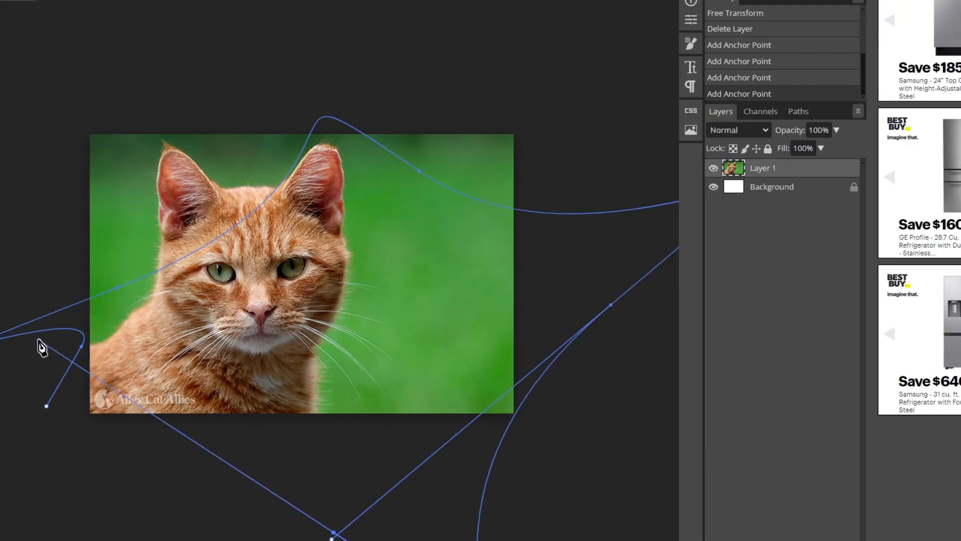
{"action": "left_click_drag", "start_coordinate": [41, 345], "coordinate": [66, 500]}
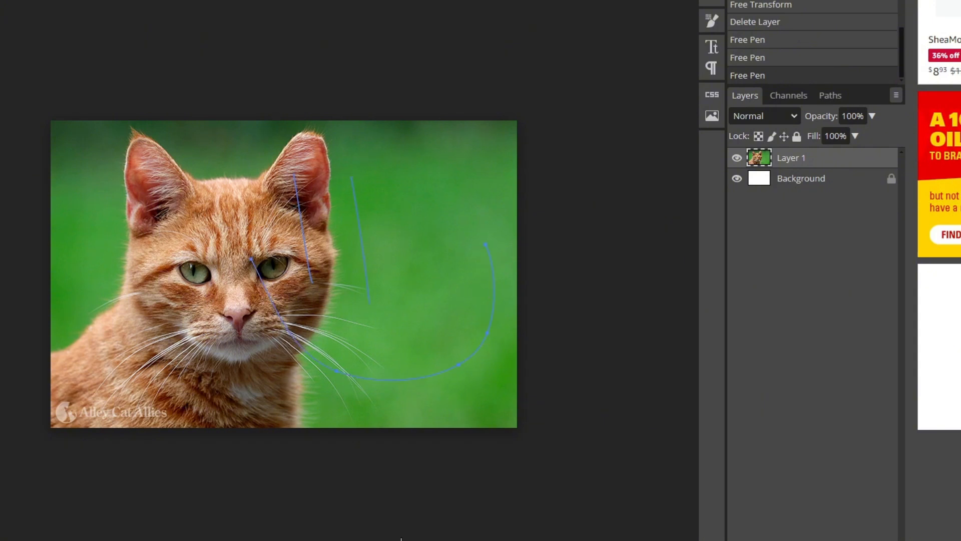
Undo the strokes and draw a black rectangle over the cat
{"action": "key", "text": "ctrl+z"}
{"action": "key", "text": "ctrl+z"}
{"action": "key", "text": "ctrl+z"}
{"action": "right_click", "coordinate": [10, 294]}
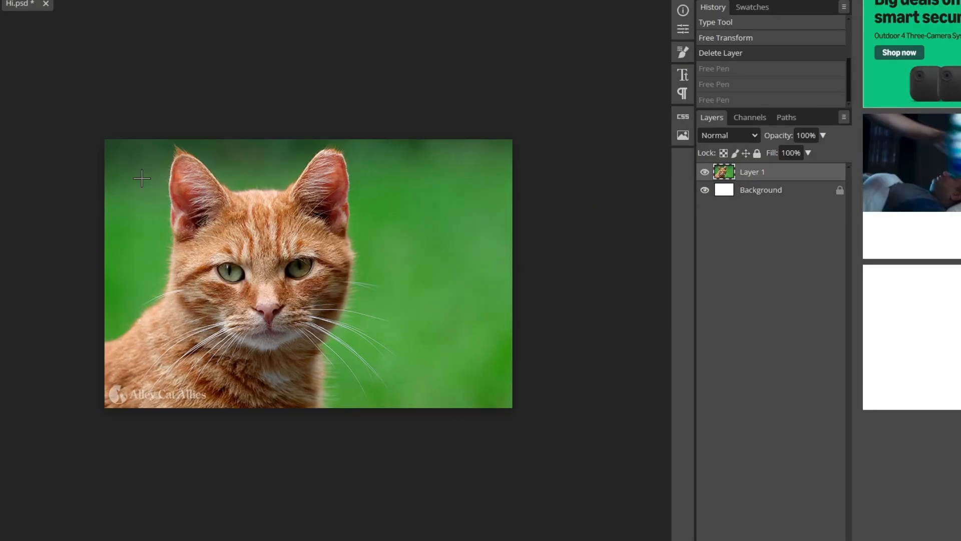
{"action": "left_click_drag", "start_coordinate": [188, 190], "coordinate": [463, 389]}
Replace the black rectangle with an ellipse over the cat's face and fill it red
{"action": "key", "text": "ctrl+z"}
{"action": "left_click_drag", "start_coordinate": [162, 205], "coordinate": [468, 367]}
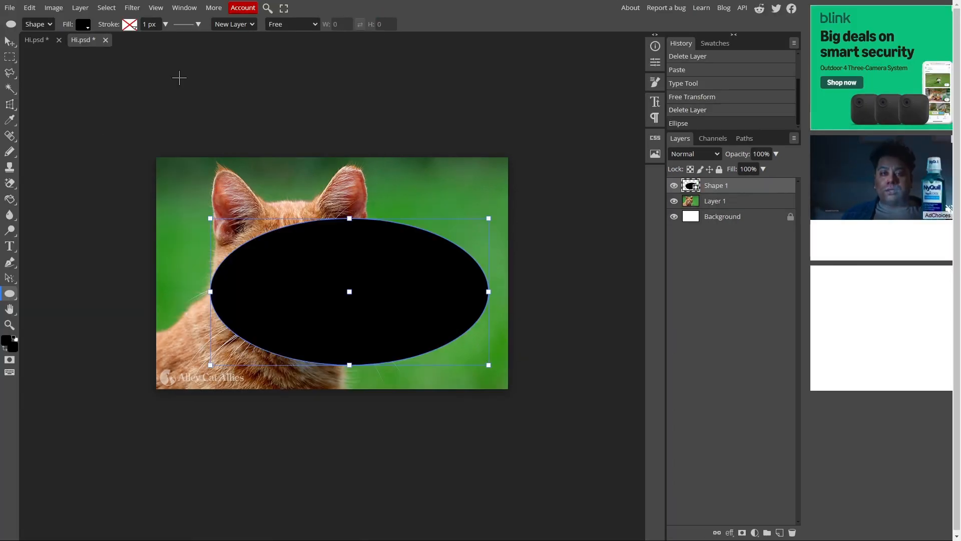
{"action": "left_click", "coordinate": [76, 26]}
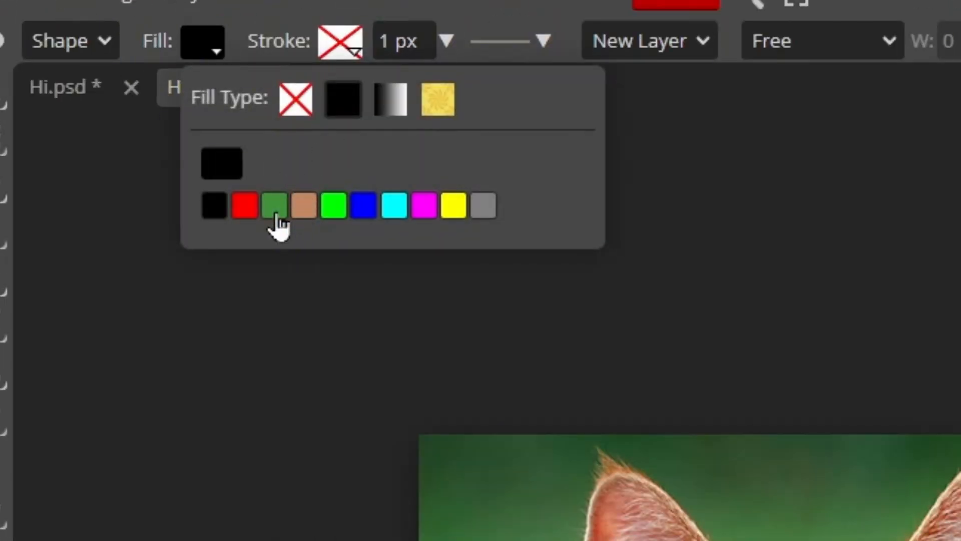
{"action": "left_click", "coordinate": [245, 205]}
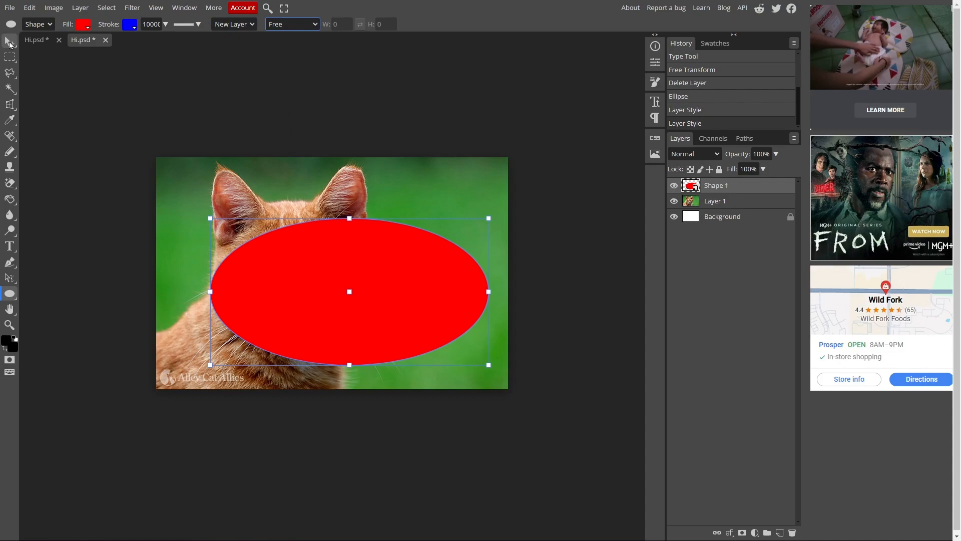
Tilt the canvas view by -10° with Rotate View and pan around the photo
{"action": "left_click", "coordinate": [9, 41]}
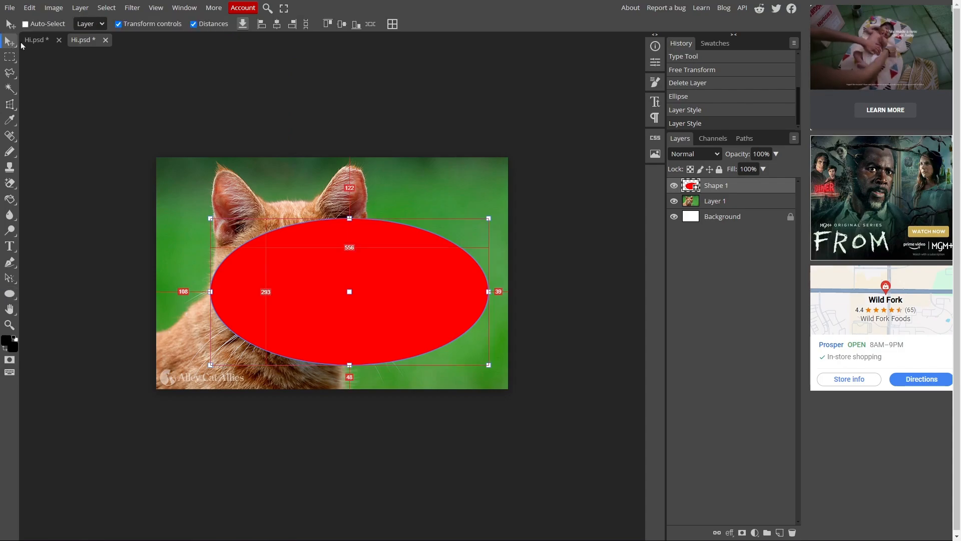
{"action": "right_click", "coordinate": [10, 310]}
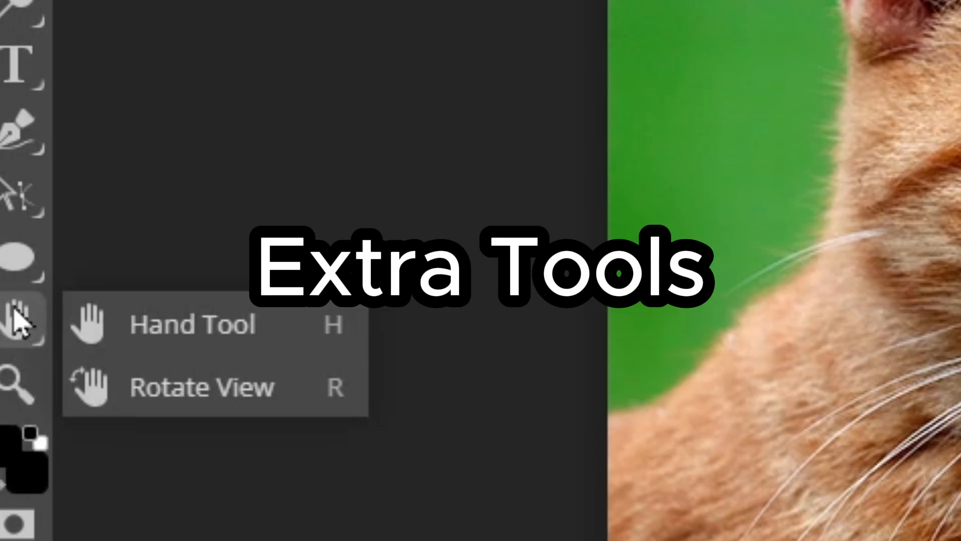
{"action": "left_click", "coordinate": [202, 389]}
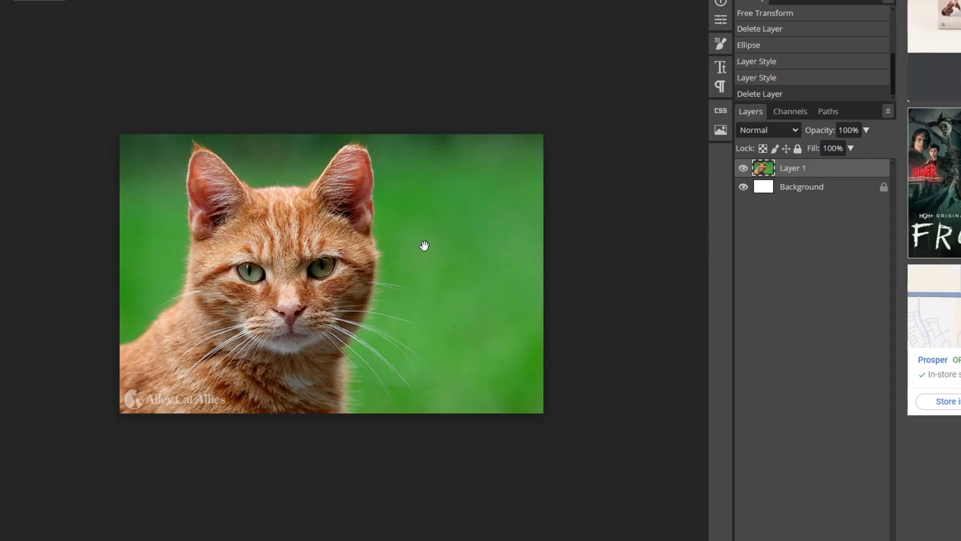
{"action": "left_click_drag", "start_coordinate": [424, 245], "coordinate": [481, 174]}
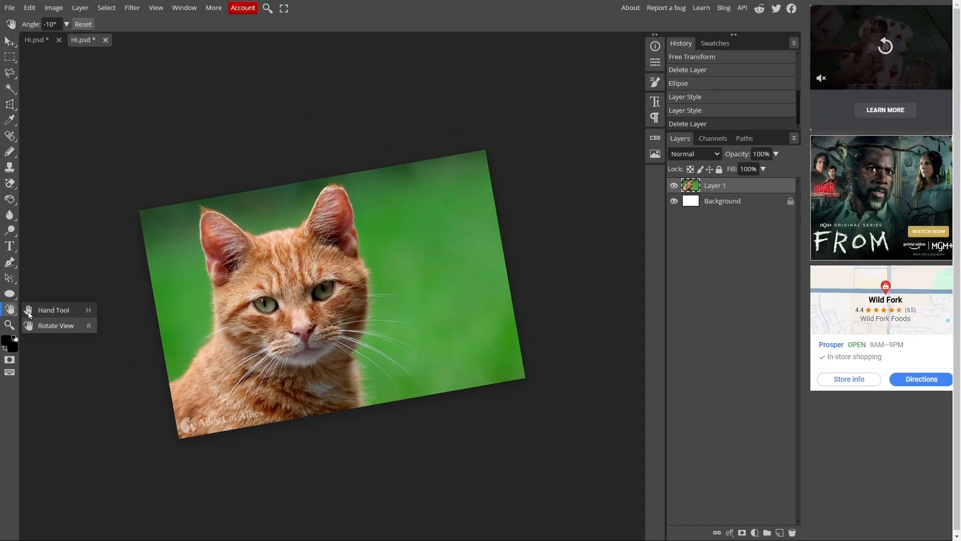
{"action": "left_click", "coordinate": [50, 310]}
{"action": "left_click_drag", "start_coordinate": [393, 285], "coordinate": [349, 276]}
Zoom in on the cat's face and back out, then apply a free transform to the cat layer
{"action": "left_click", "coordinate": [9, 325]}
{"action": "left_click", "coordinate": [28, 24]}
{"action": "left_click", "coordinate": [28, 24]}
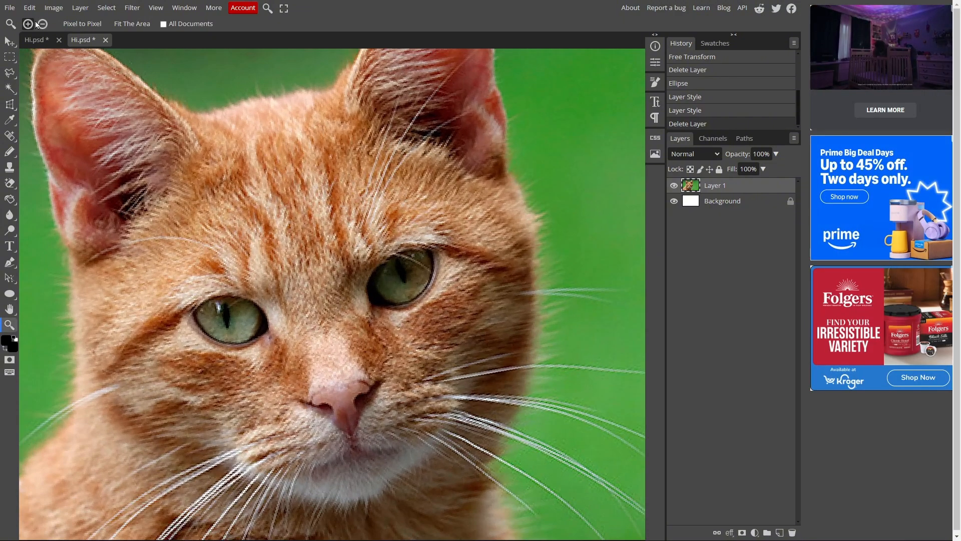
{"action": "left_click", "coordinate": [224, 183], "text": "alt"}
{"action": "left_click", "coordinate": [493, 233], "text": "alt"}
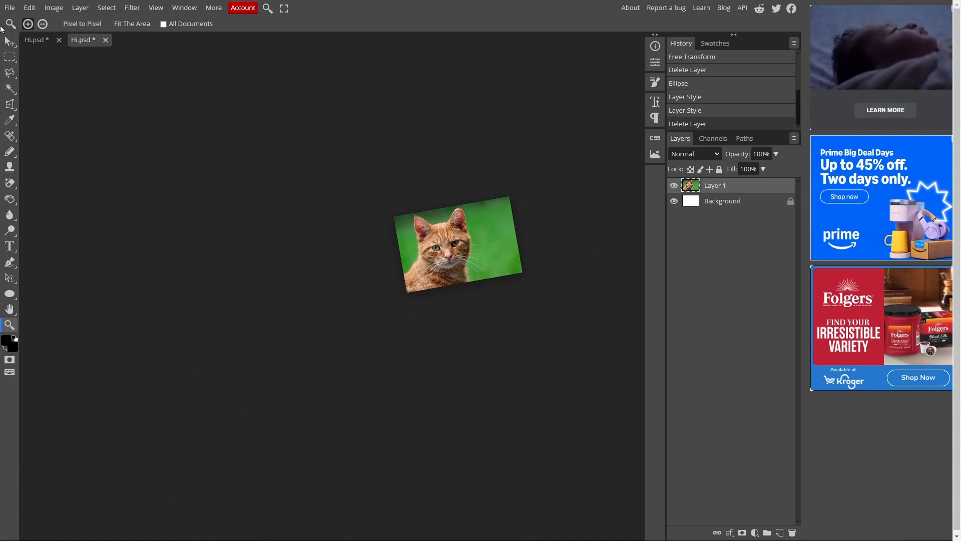
{"action": "key", "text": "ctrl+t"}
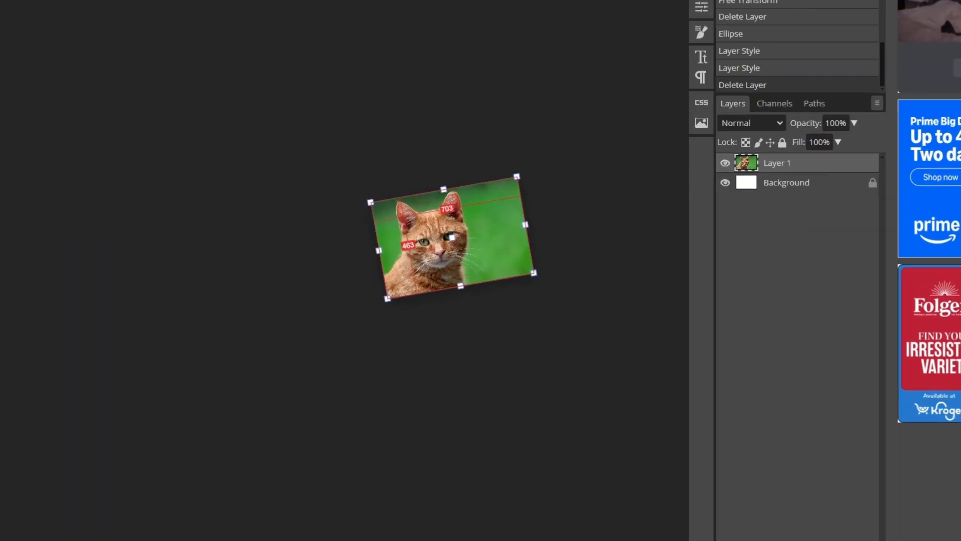
{"action": "key", "text": "Return"}
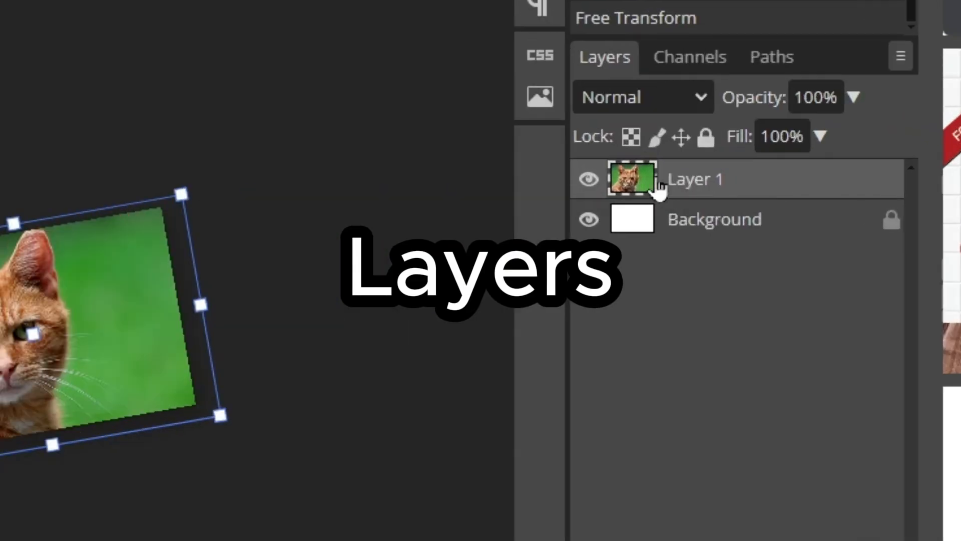
In Layer 1's Blending Options, try a Color Overlay at 23 opacity, then remove it
{"action": "right_click", "coordinate": [693, 186]}
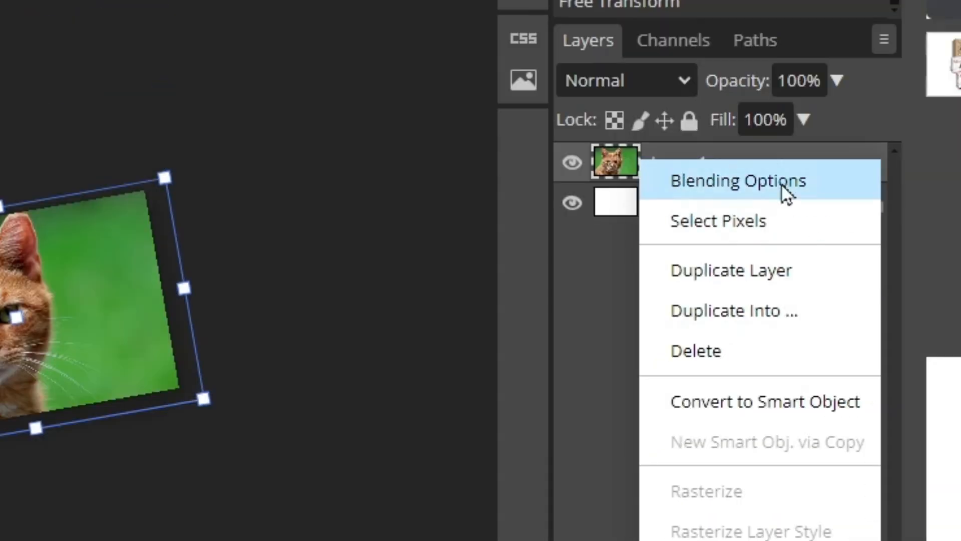
{"action": "left_click", "coordinate": [783, 193]}
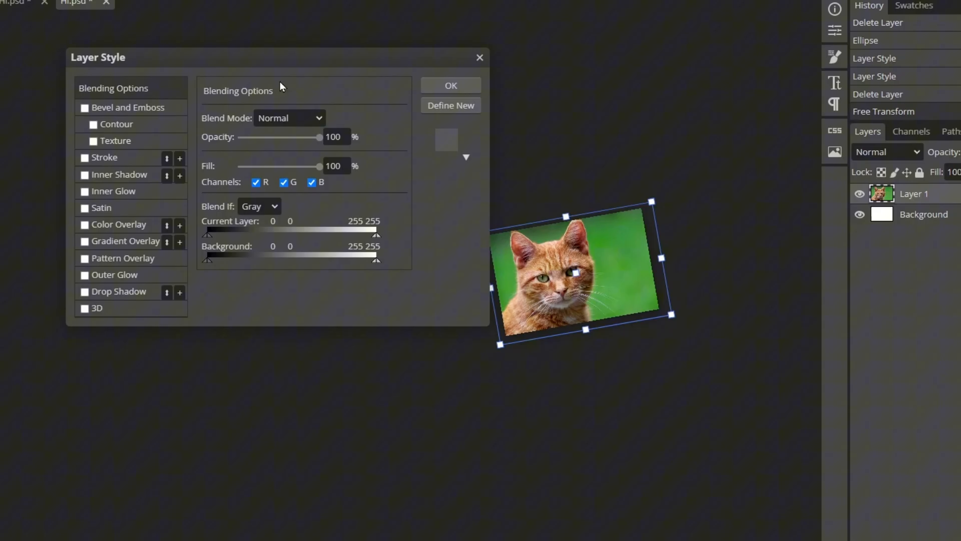
{"action": "left_click_drag", "start_coordinate": [319, 165], "coordinate": [396, 160]}
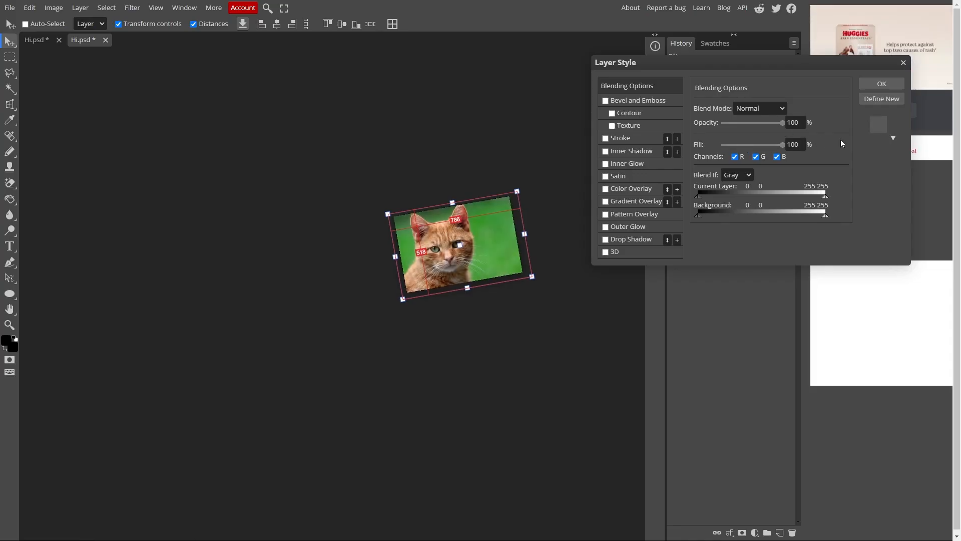
{"action": "left_click", "coordinate": [635, 100]}
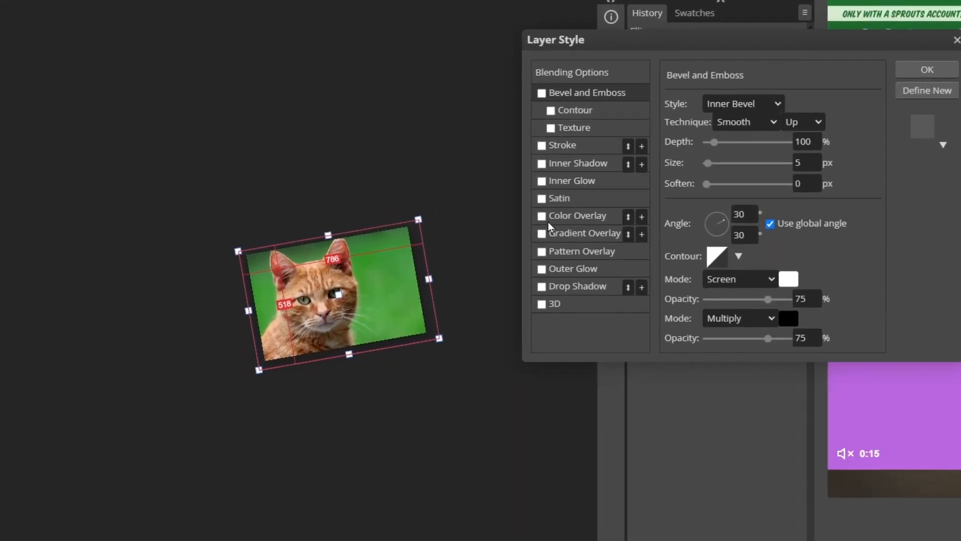
{"action": "left_click", "coordinate": [541, 216]}
{"action": "left_click", "coordinate": [596, 220]}
{"action": "left_click_drag", "start_coordinate": [754, 130], "coordinate": [478, 240]}
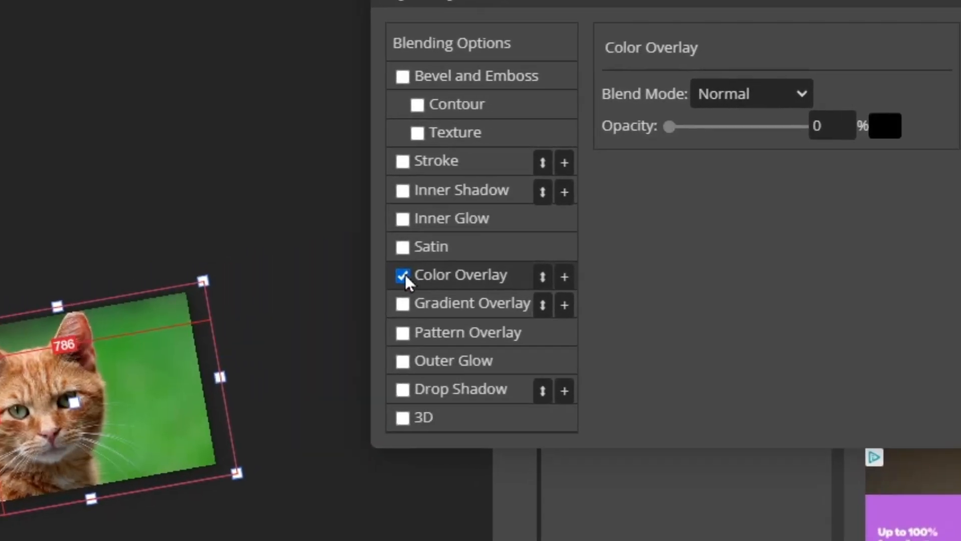
{"action": "left_click", "coordinate": [403, 276]}
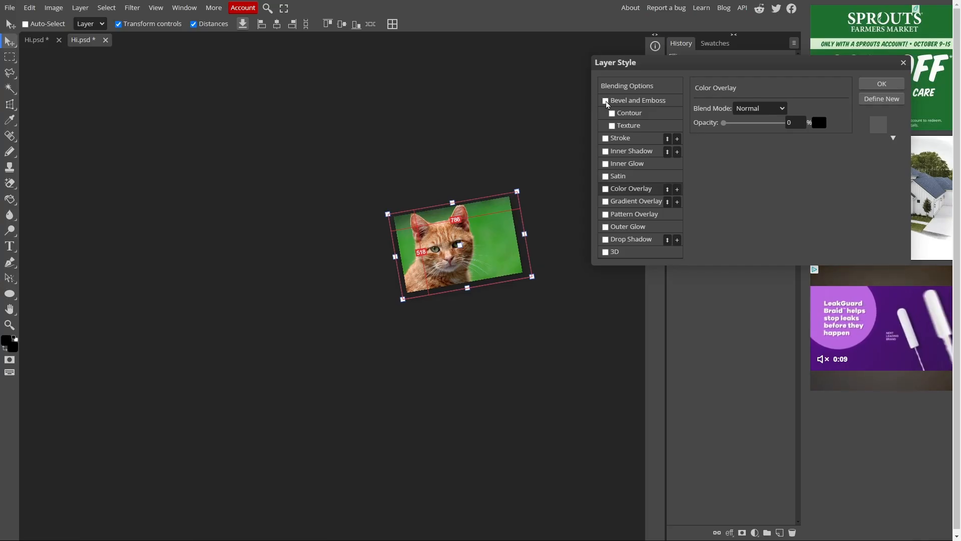
Enable Bevel and Emboss with depth 559% and size 147 px
{"action": "left_click", "coordinate": [403, 77]}
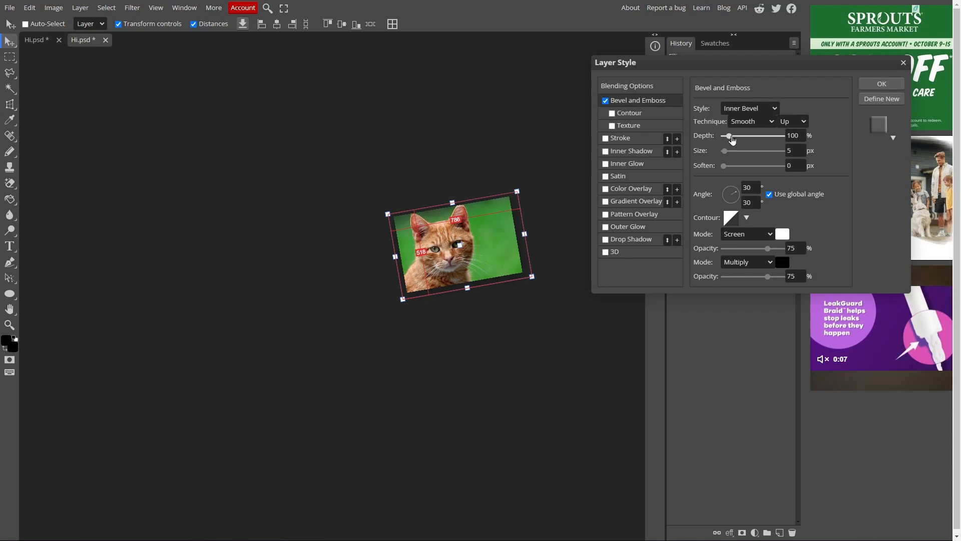
{"action": "left_click", "coordinate": [755, 136]}
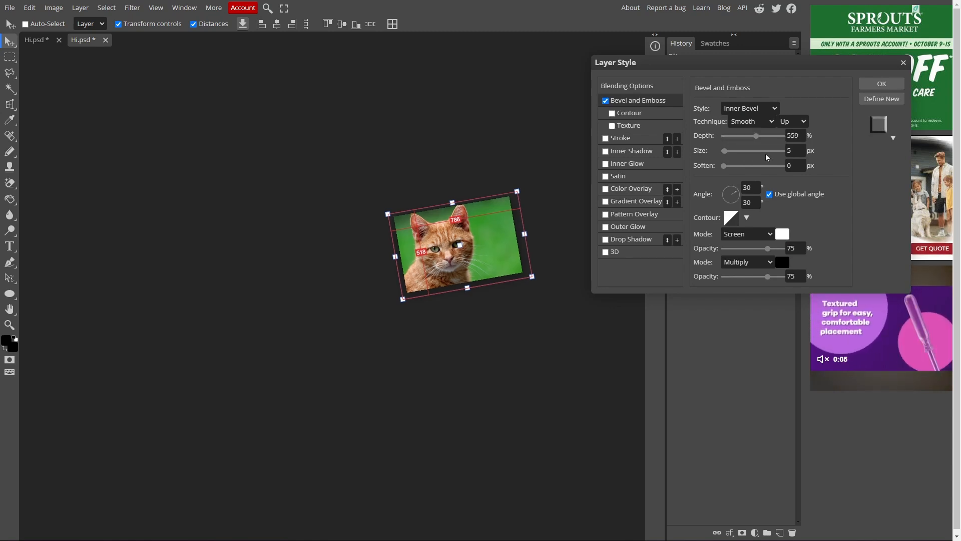
{"action": "left_click_drag", "start_coordinate": [746, 152], "coordinate": [766, 151]}
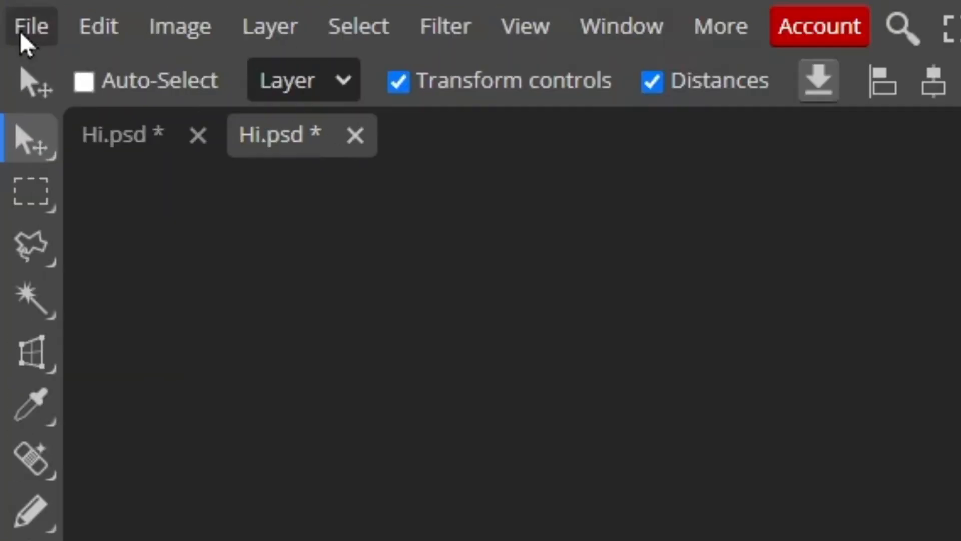
Browse the File menu's Export as formats and Save as PSD option
{"action": "left_click", "coordinate": [15, 8]}
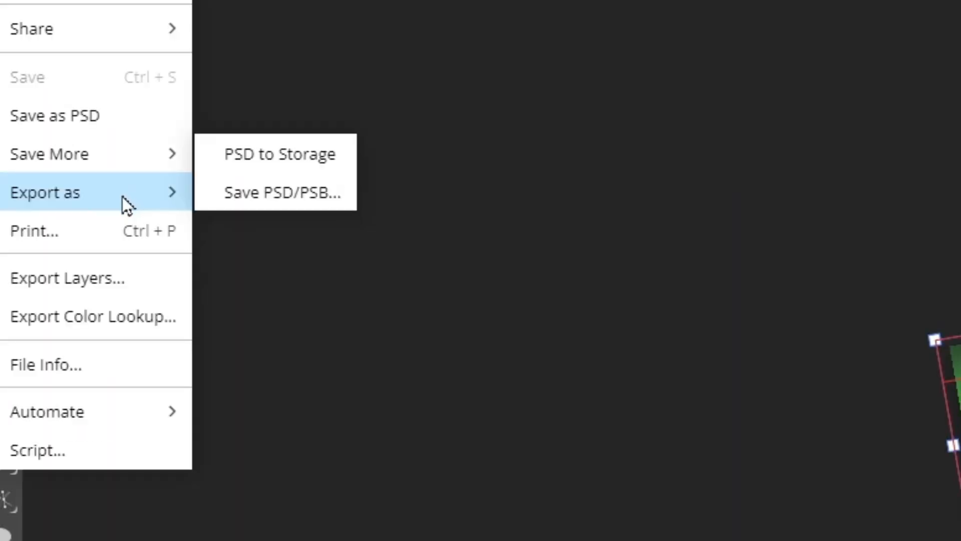
{"action": "mouse_move", "coordinate": [122, 197]}
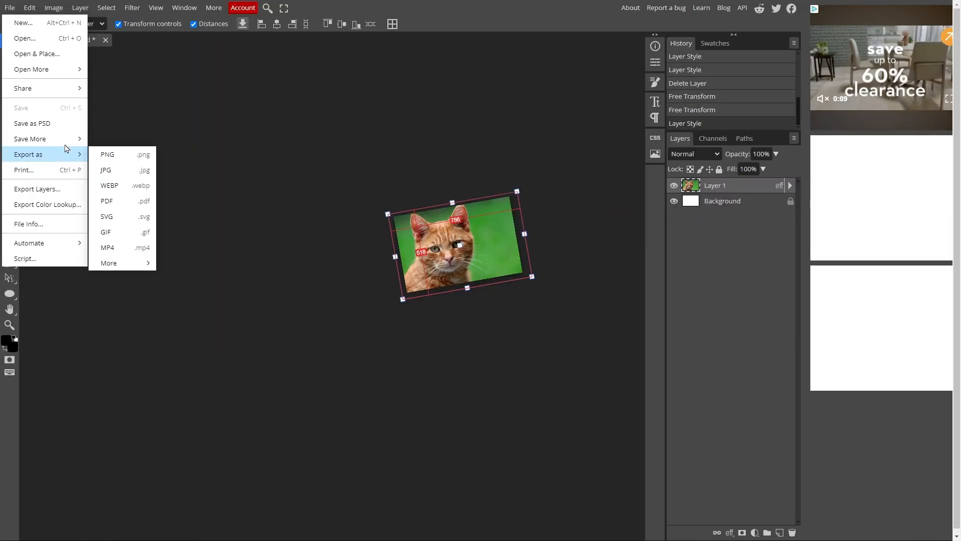
{"action": "mouse_move", "coordinate": [74, 141]}
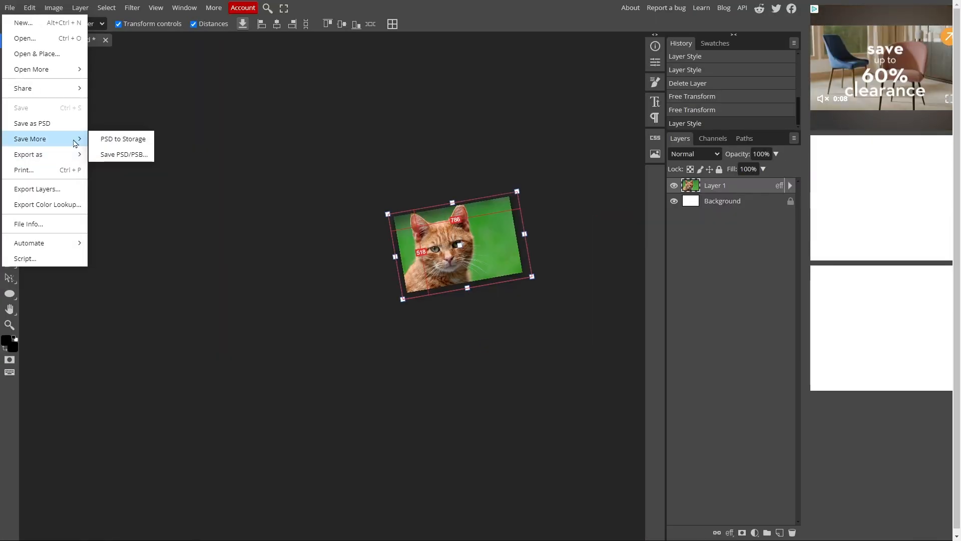